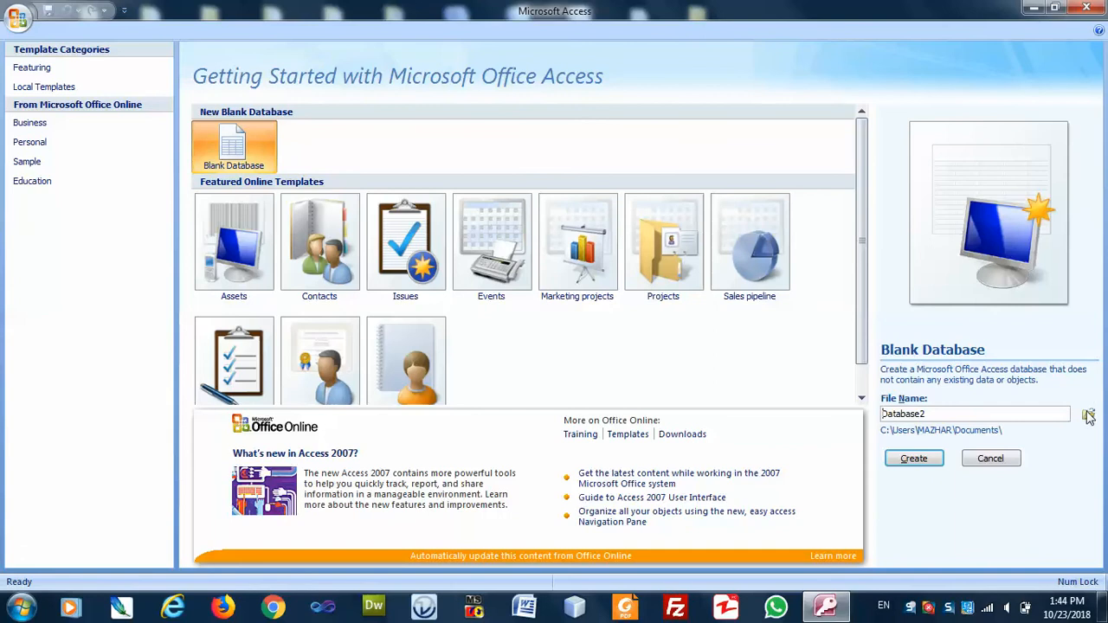
# Create a blank database named School on the Desktop and close the unsaved Table1.
pyautogui.click(1088, 415)
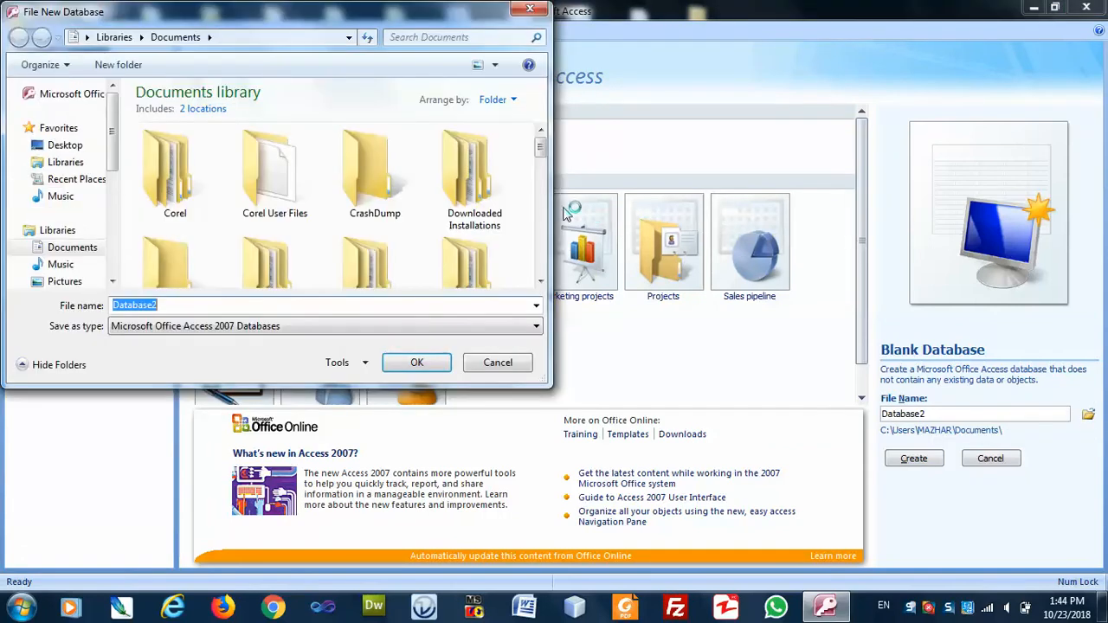
pyautogui.click(65, 146)
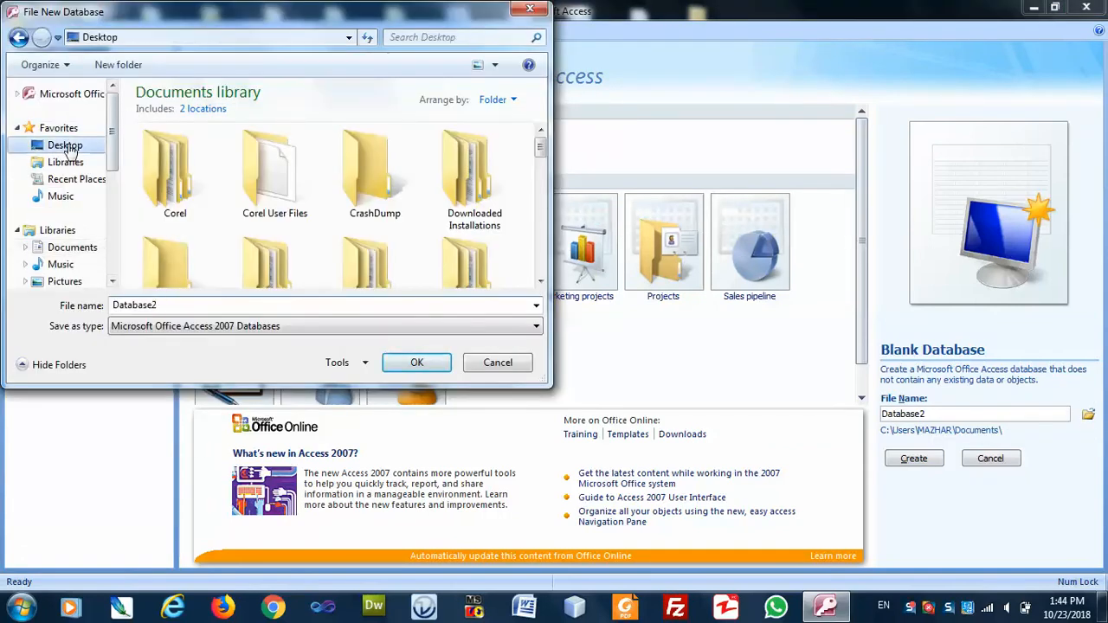
pyautogui.click(180, 309)
pyautogui.write('S')
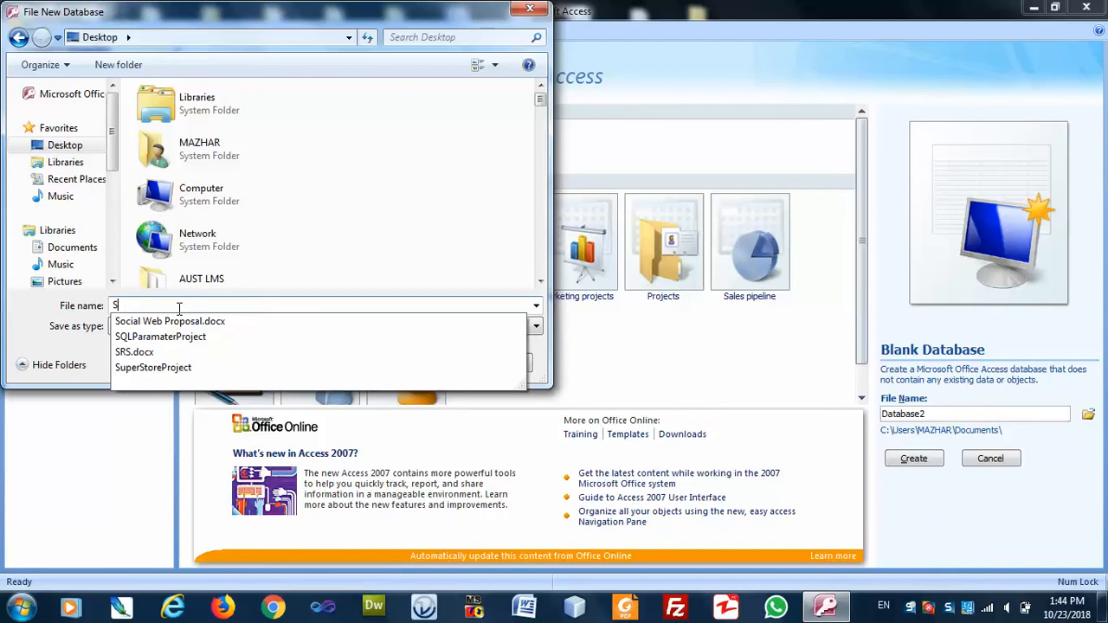
pyautogui.write('chool')
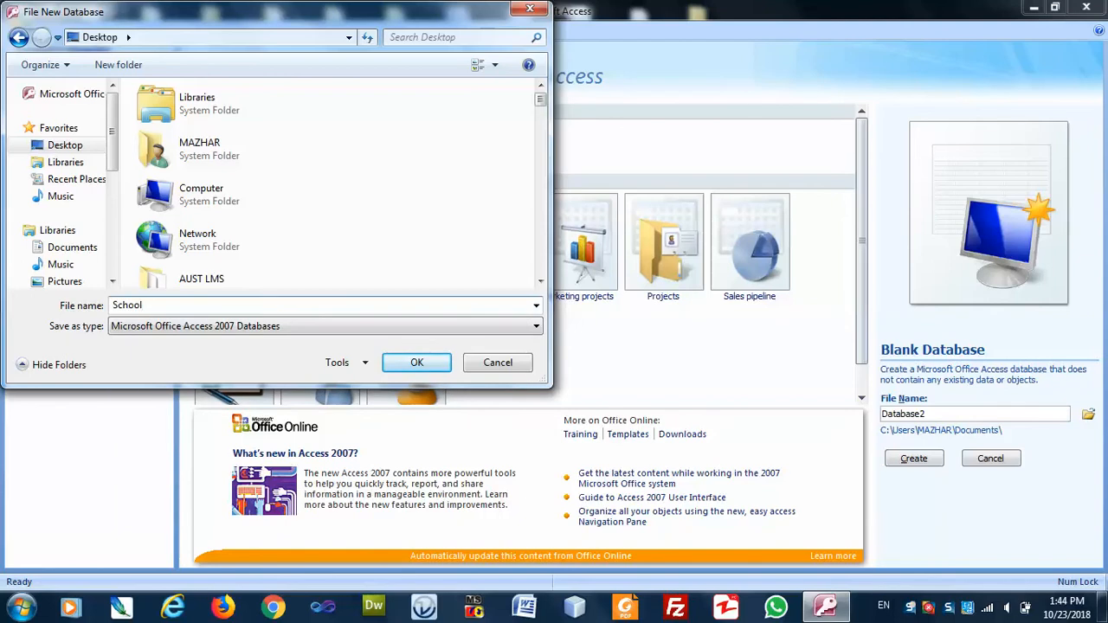
pyautogui.click(430, 364)
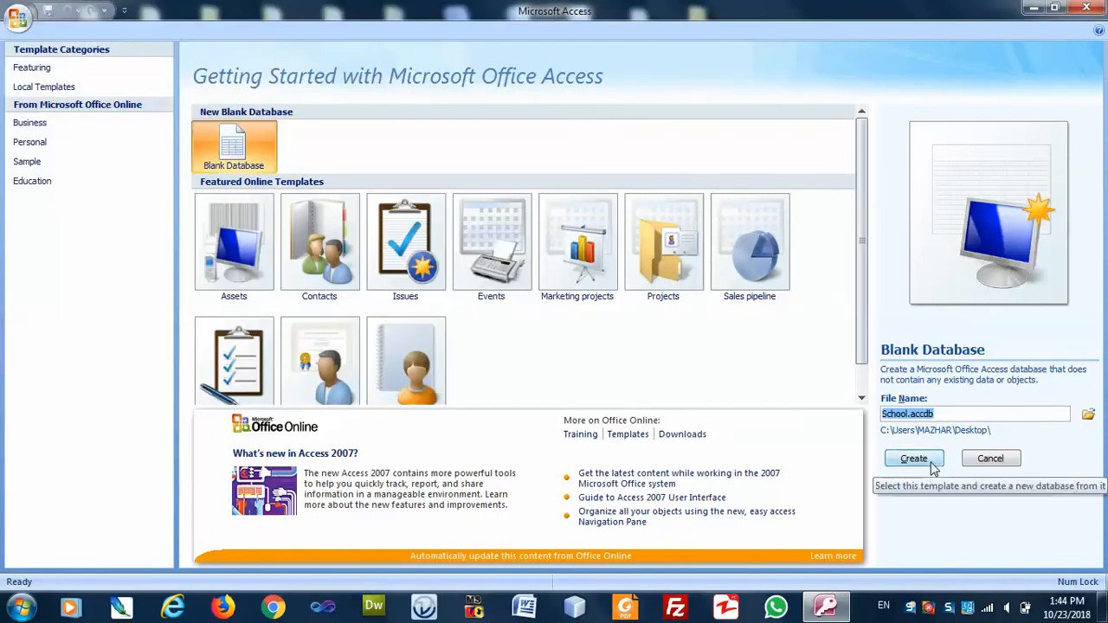
pyautogui.click(937, 464)
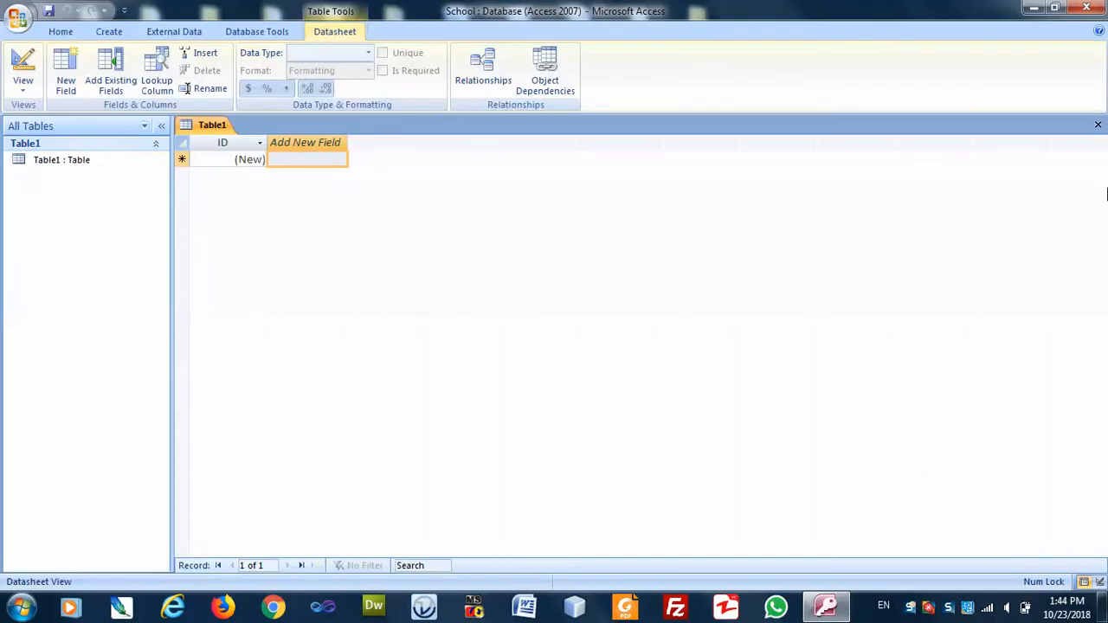
pyautogui.click(1097, 126)
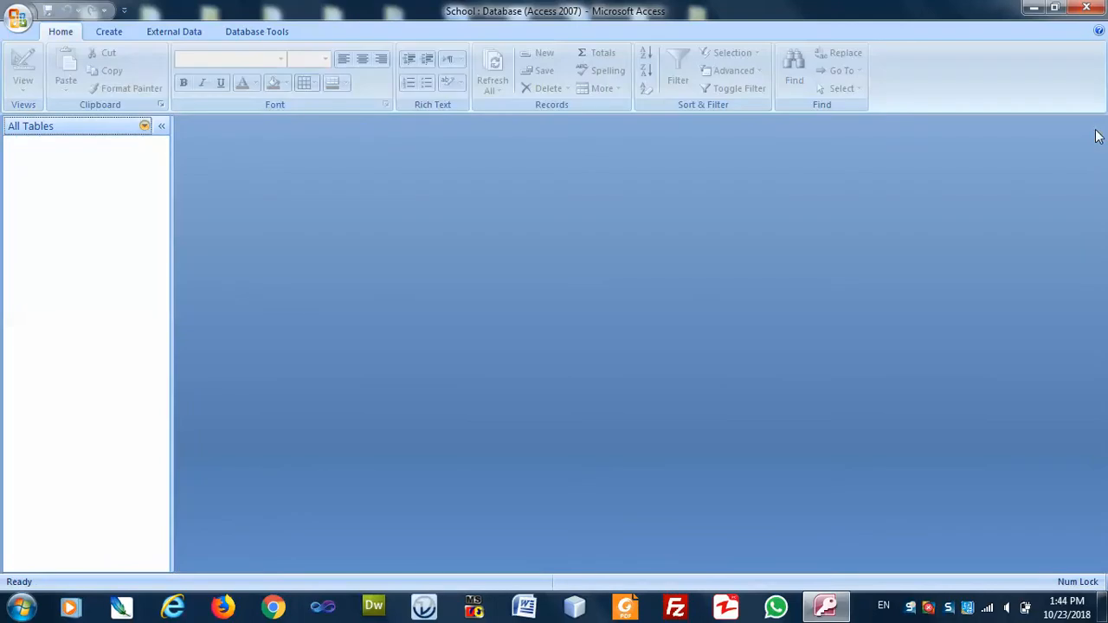
# Add a new table based on the Contacts table template.
pyautogui.click(102, 38)
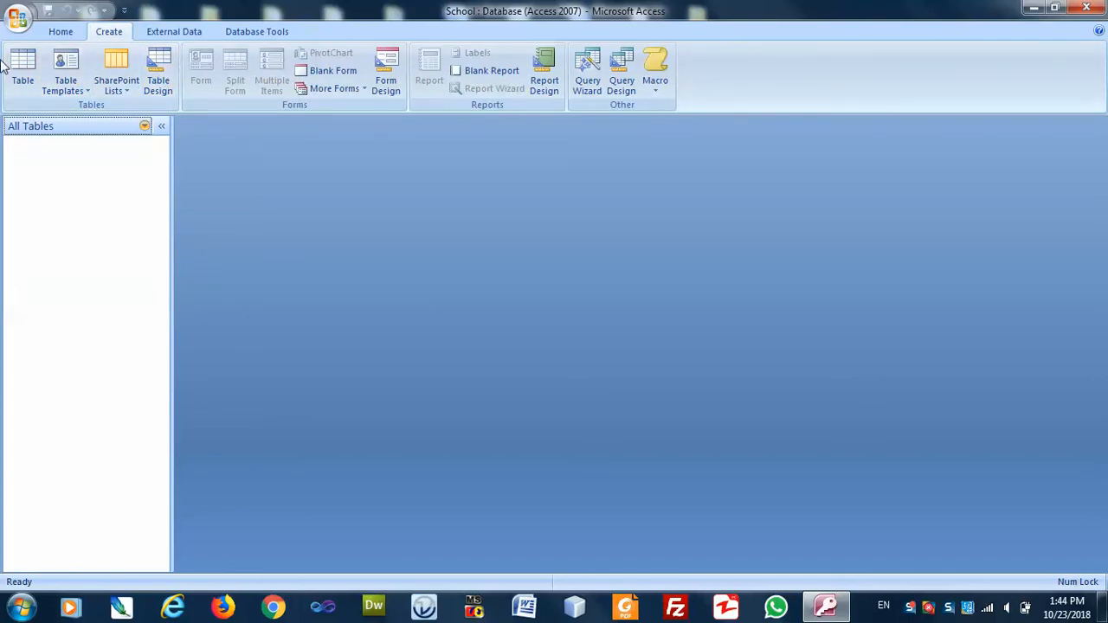
pyautogui.click(64, 90)
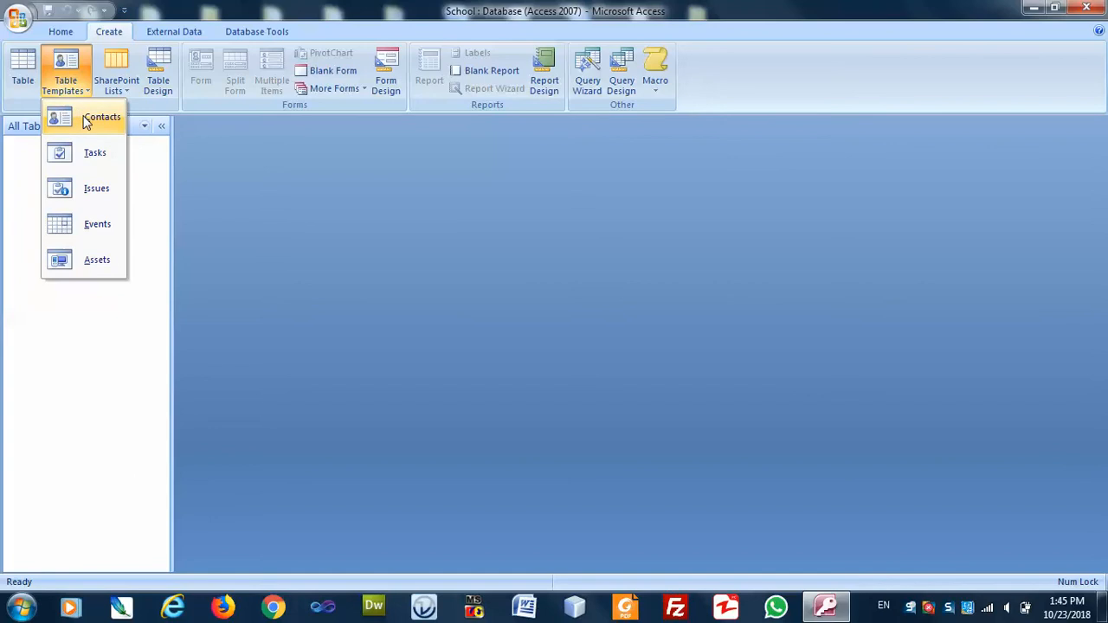
pyautogui.click(87, 120)
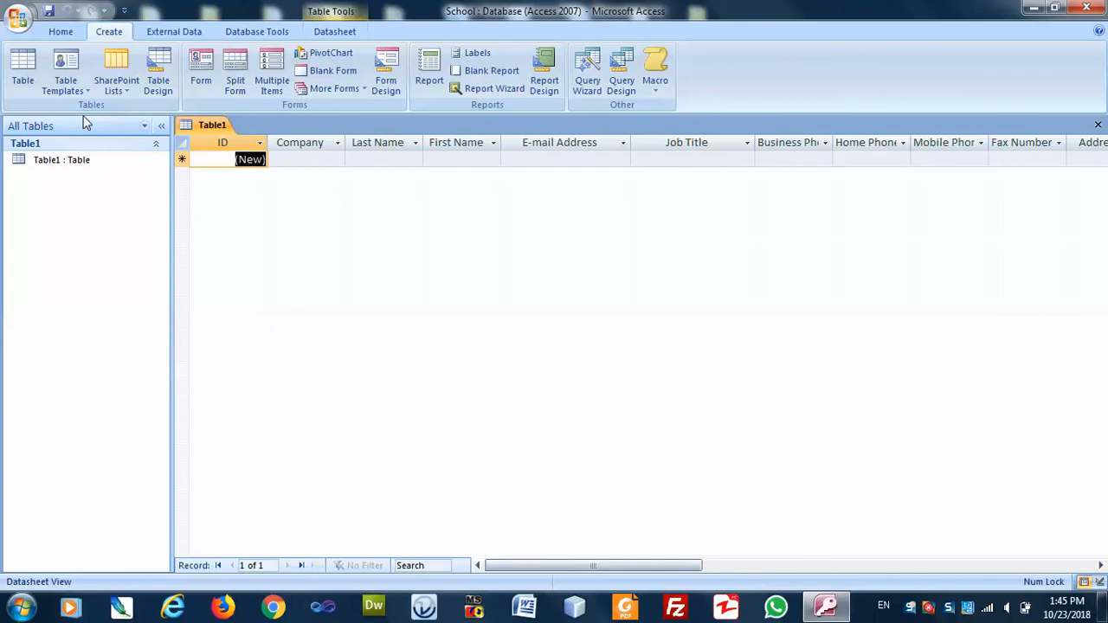
# Step through the new record's fields from Company across to the attachment field.
pyautogui.click(299, 156)
pyautogui.click(379, 160)
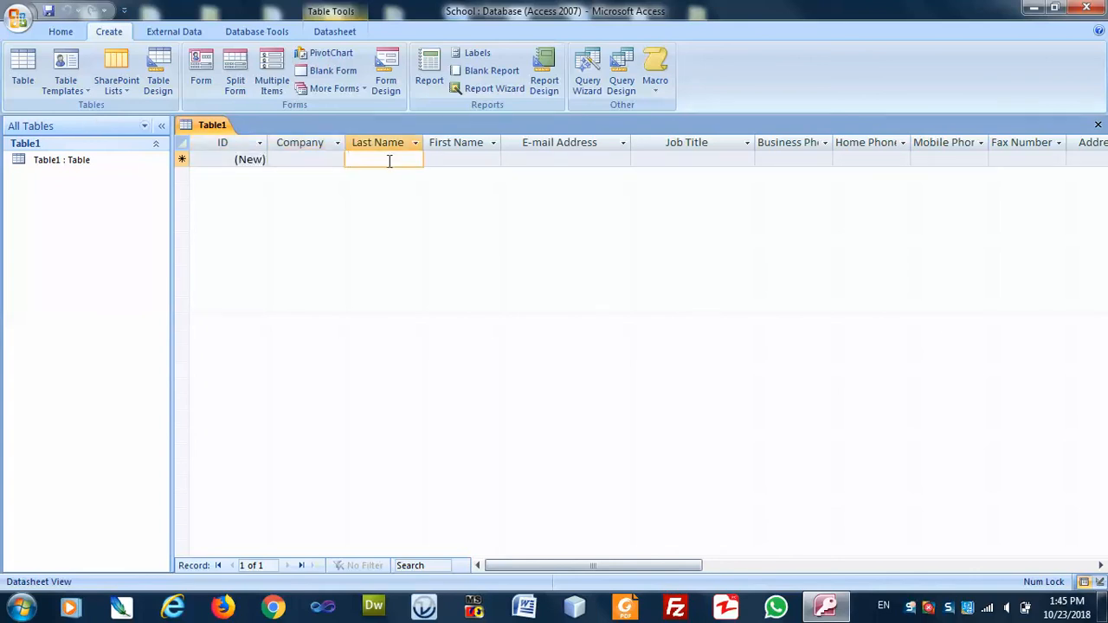
pyautogui.click(456, 160)
pyautogui.click(546, 161)
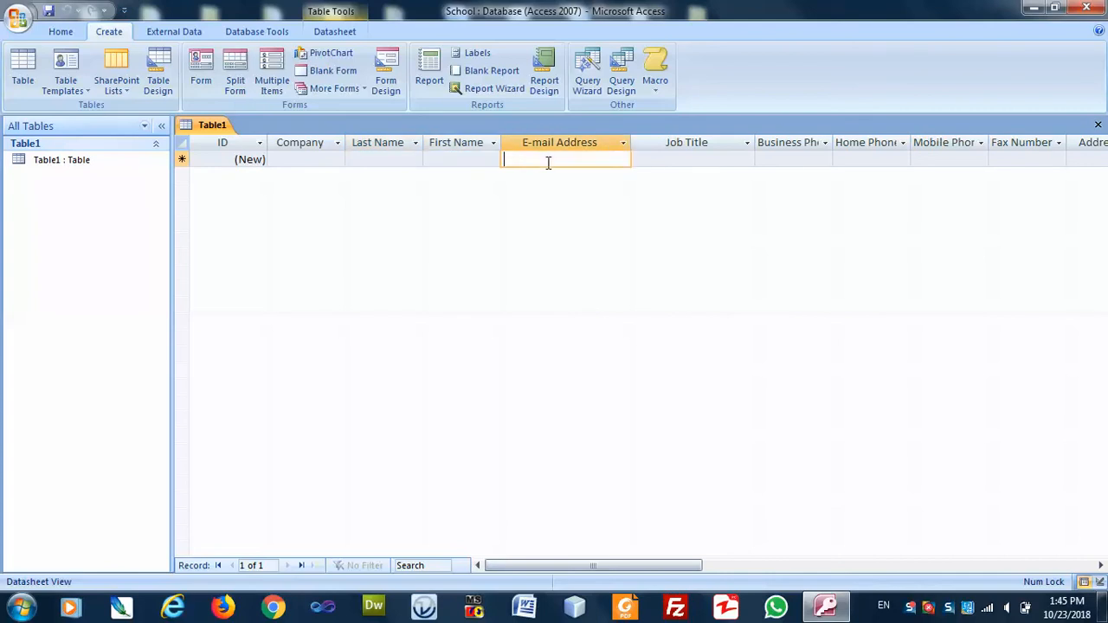
pyautogui.click(705, 158)
pyautogui.press('Tab')
pyautogui.press('Tab')
pyautogui.press('Tab')
pyautogui.press('Tab')
pyautogui.press('Tab')
pyautogui.press('Tab')
pyautogui.press('Tab')
pyautogui.press('Tab')
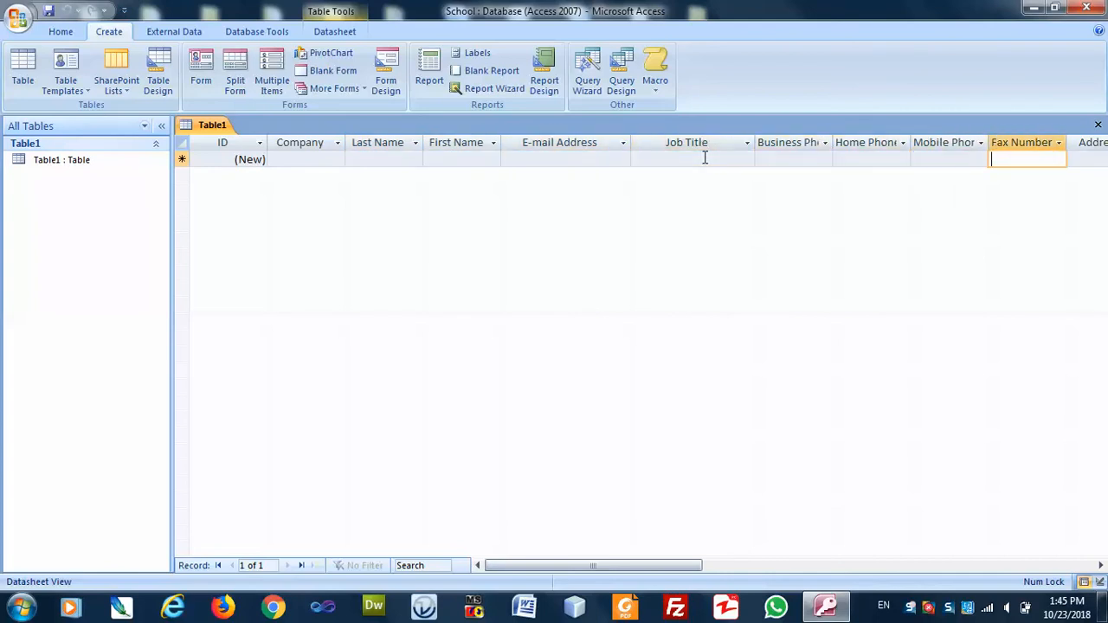
pyautogui.press('Tab')
pyautogui.press('Tab')
pyautogui.press('Tab')
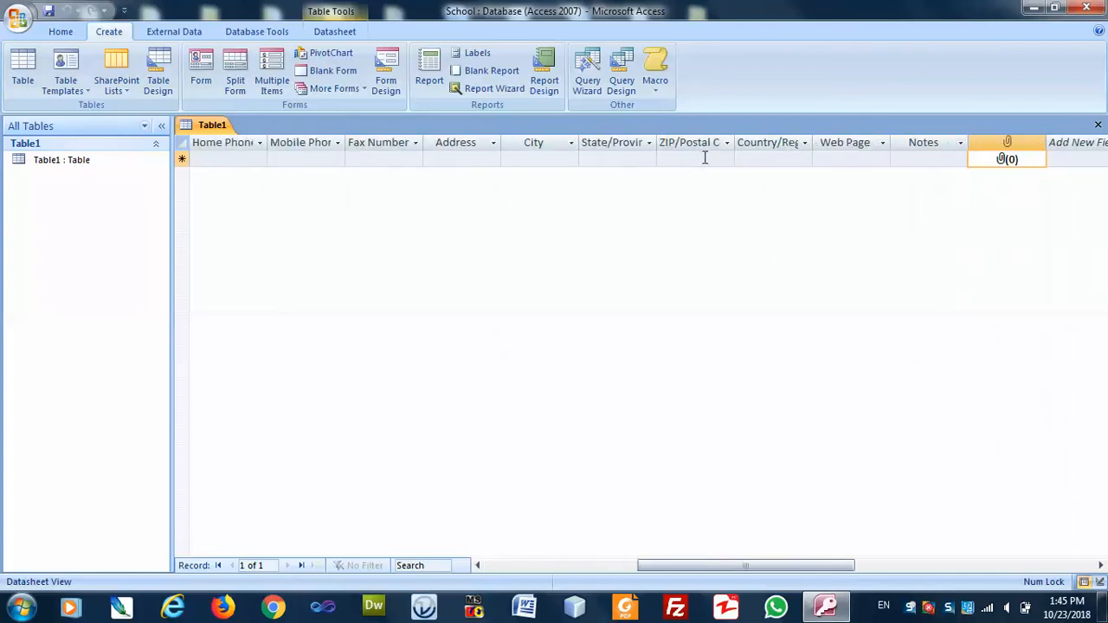
# Close the table and save it under the name contact.
pyautogui.click(1095, 127)
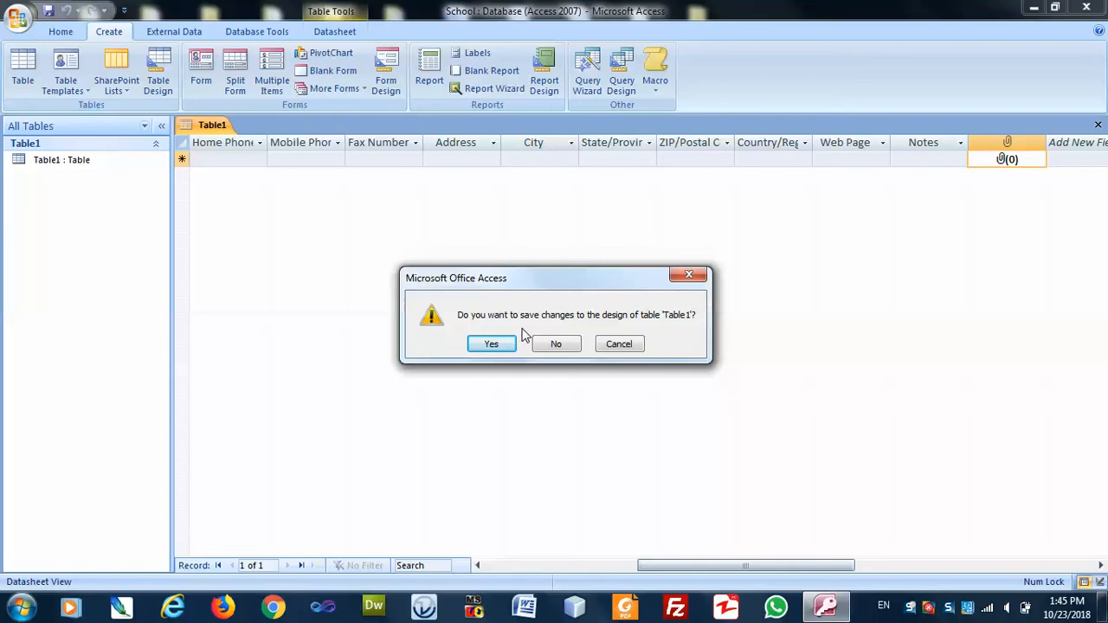
pyautogui.click(492, 344)
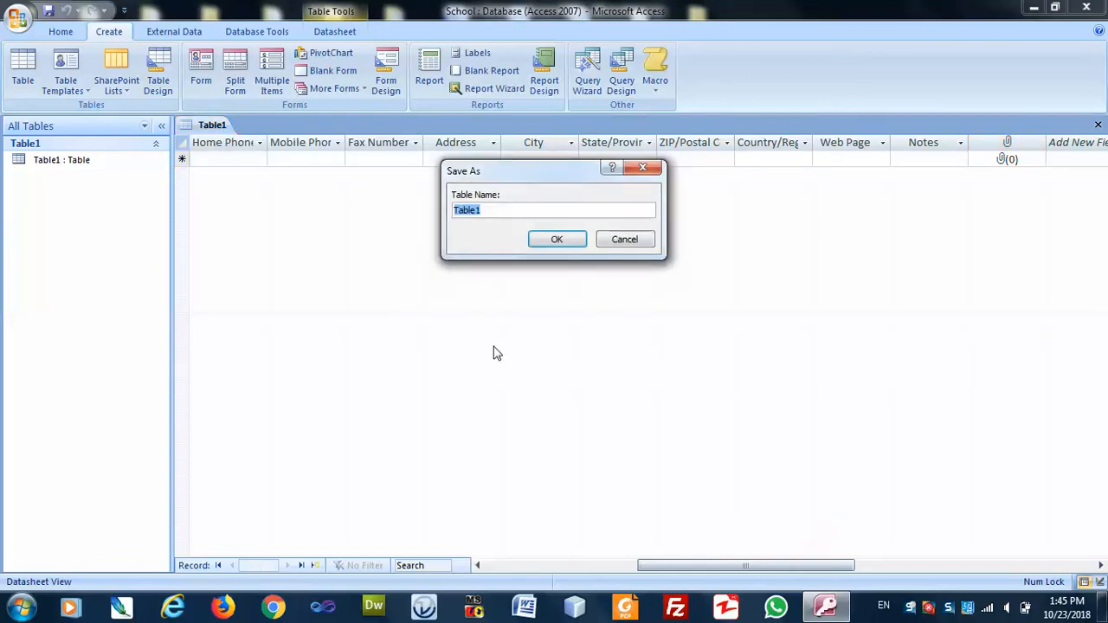
pyautogui.write('contacts')
pyautogui.press('Return')
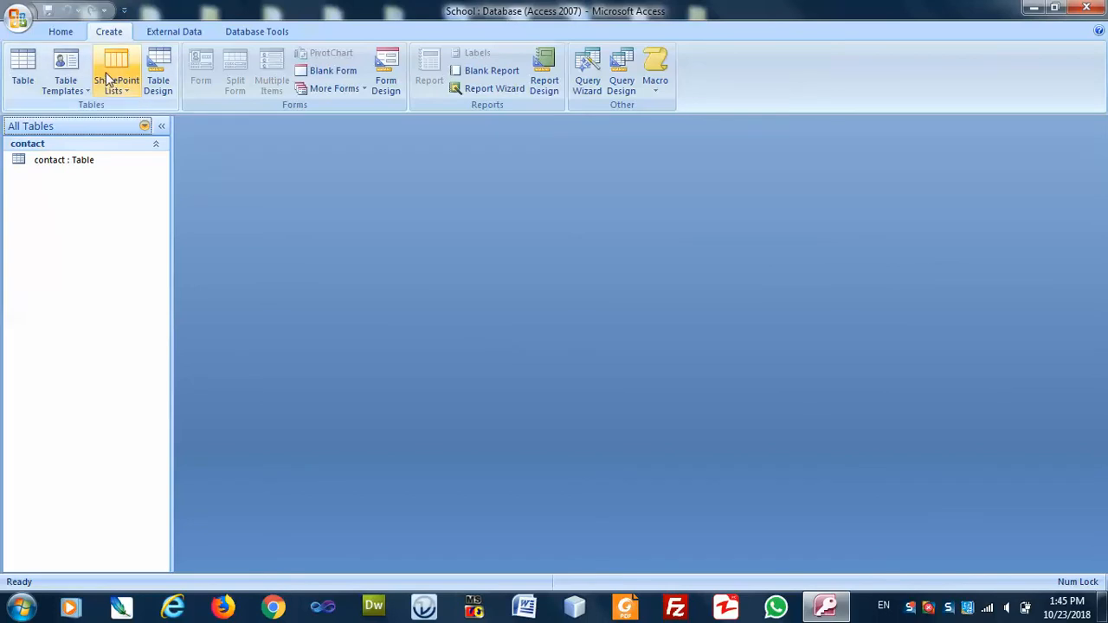
pyautogui.click(73, 82)
# Add another Contacts-template table and delete its Company and Last Name columns.
pyautogui.click(89, 117)
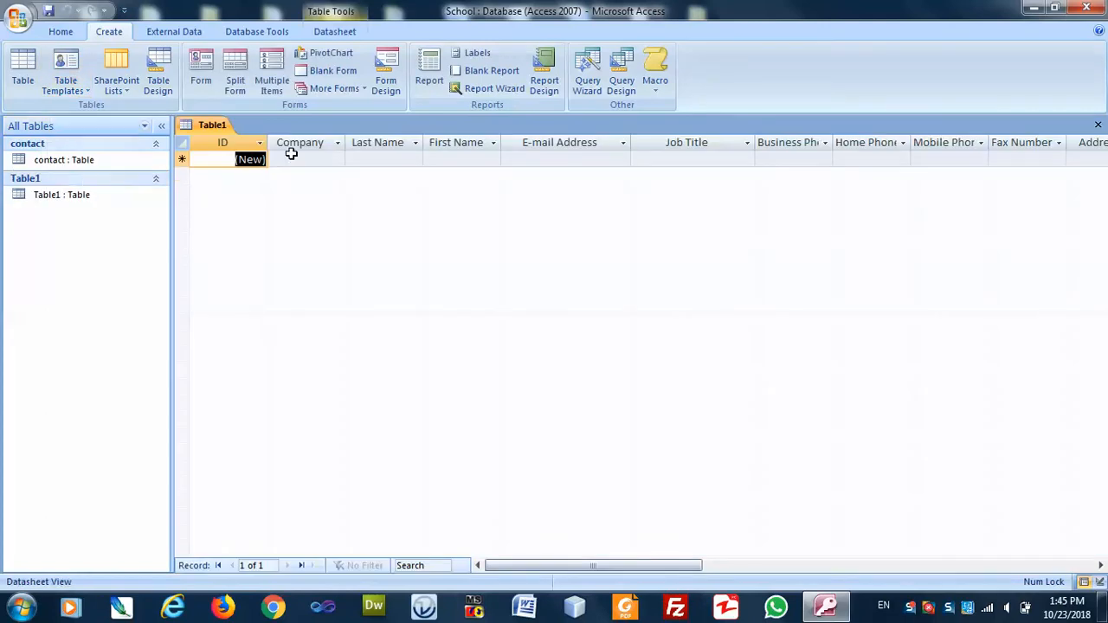
pyautogui.click(303, 141)
pyautogui.rightClick(306, 143)
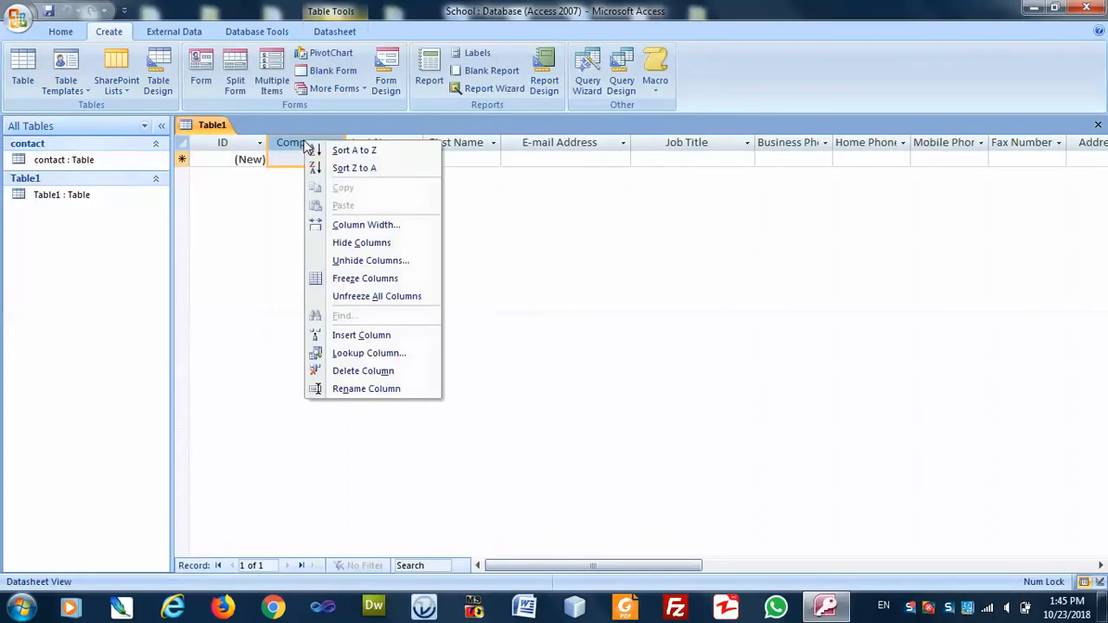
pyautogui.click(353, 370)
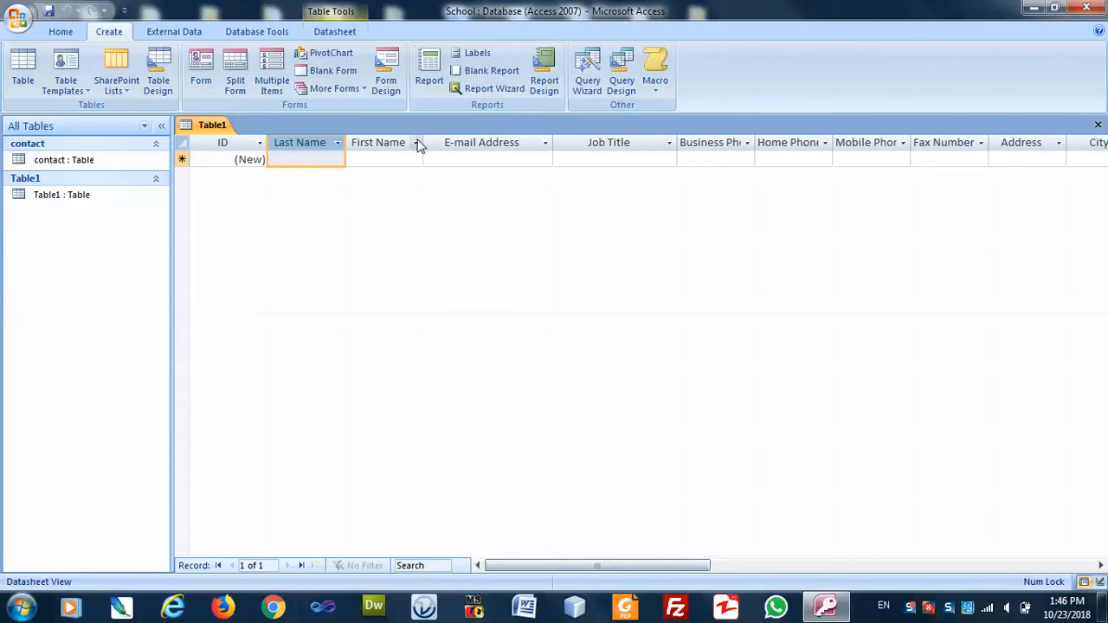
pyautogui.rightClick(315, 148)
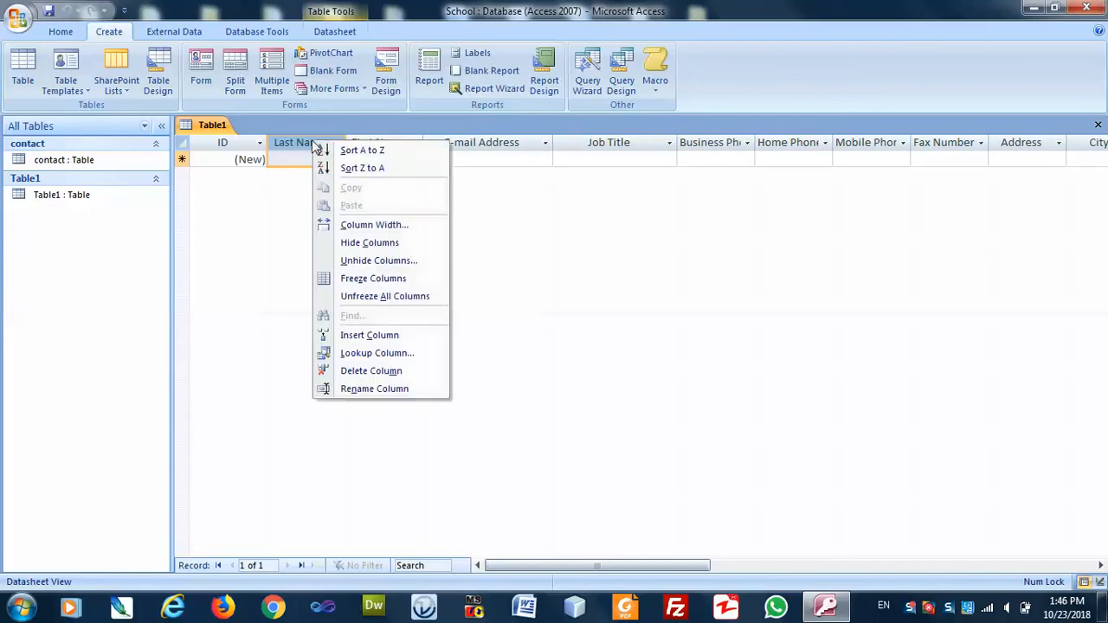
pyautogui.click(375, 371)
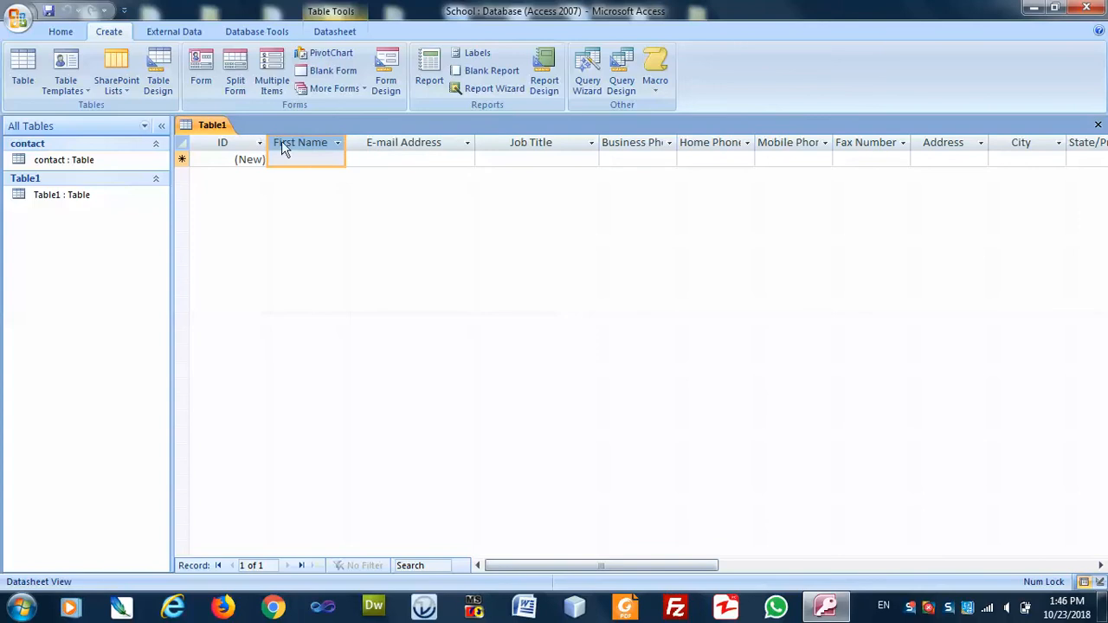
# Rename the First Name column to Full Name and delete the Job Title column.
pyautogui.rightClick(303, 150)
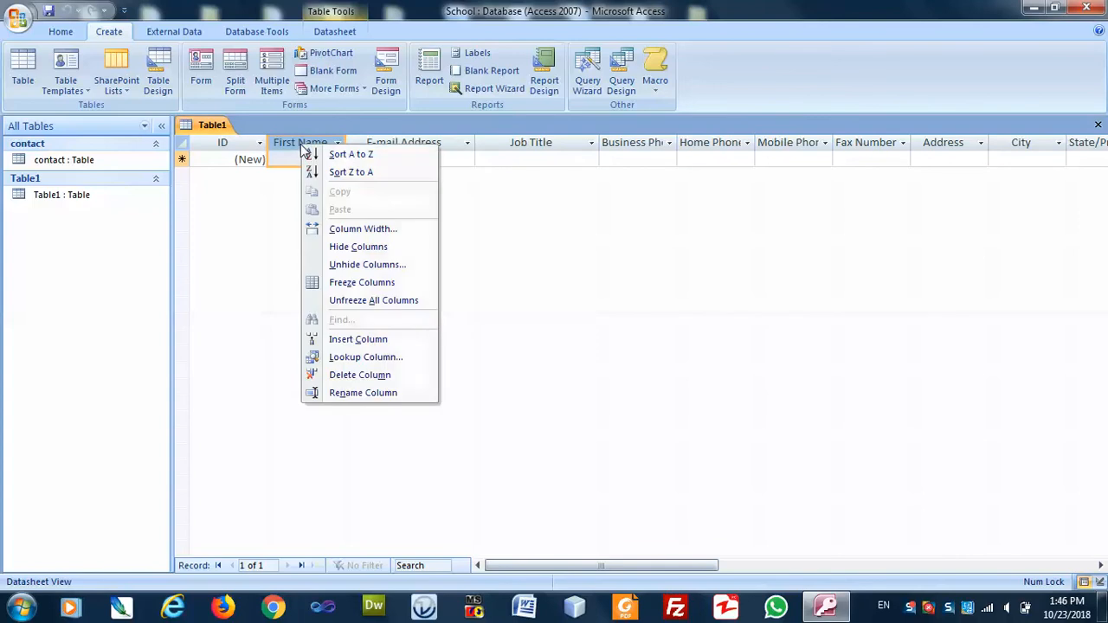
pyautogui.click(355, 392)
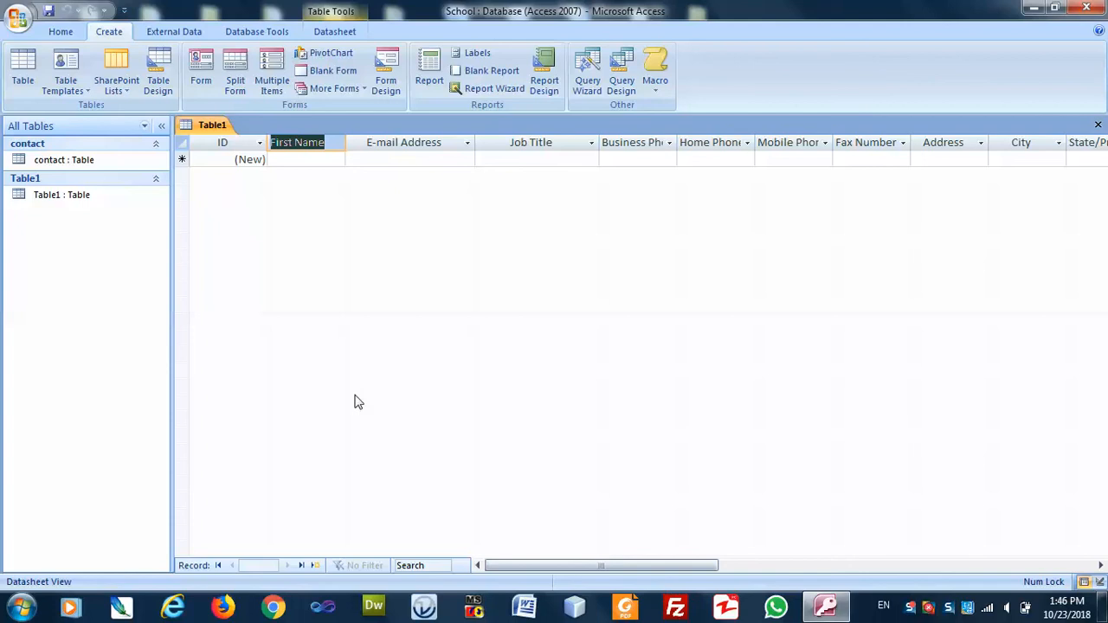
pyautogui.write('Fu')
pyautogui.press('BackSpace')
pyautogui.press('BackSpace')
pyautogui.write('Full Name')
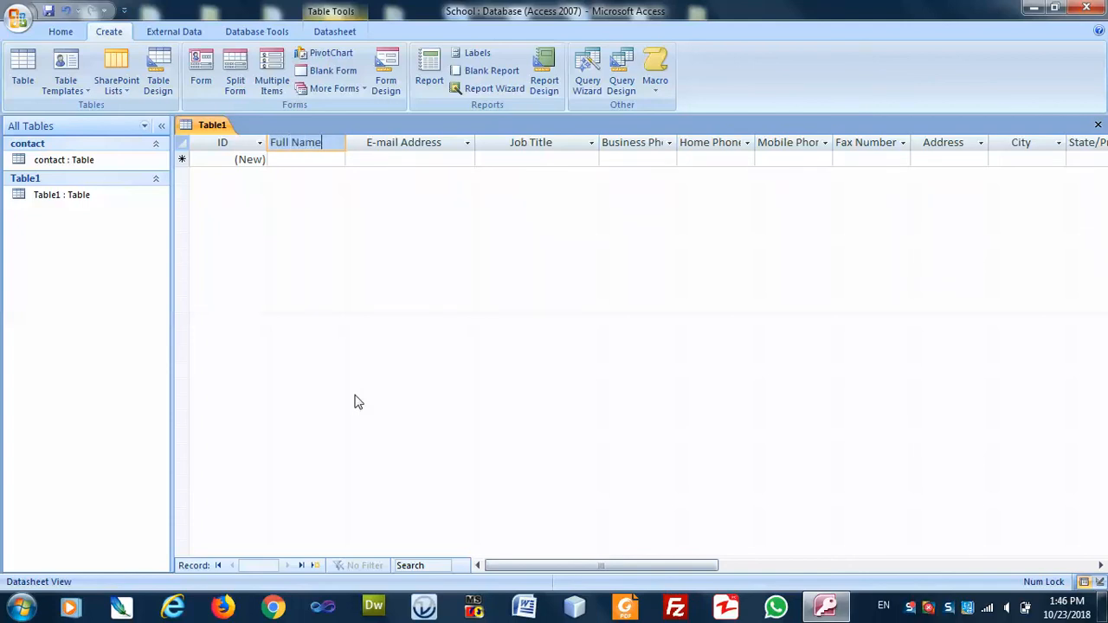
pyautogui.click(538, 161)
pyautogui.click(534, 144)
pyautogui.rightClick(534, 144)
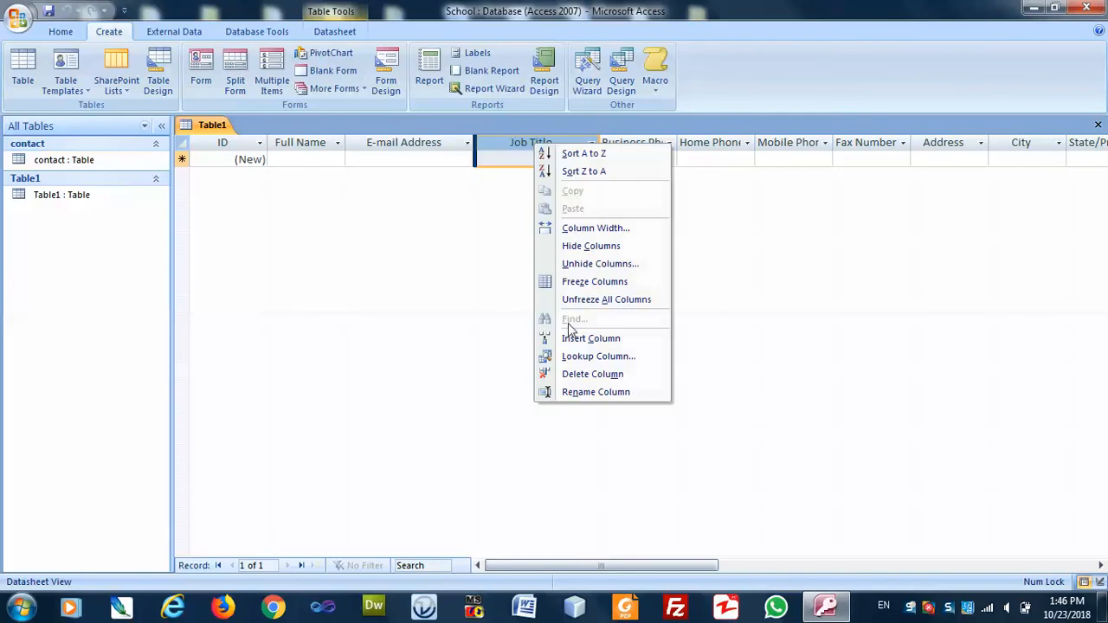
pyautogui.click(582, 374)
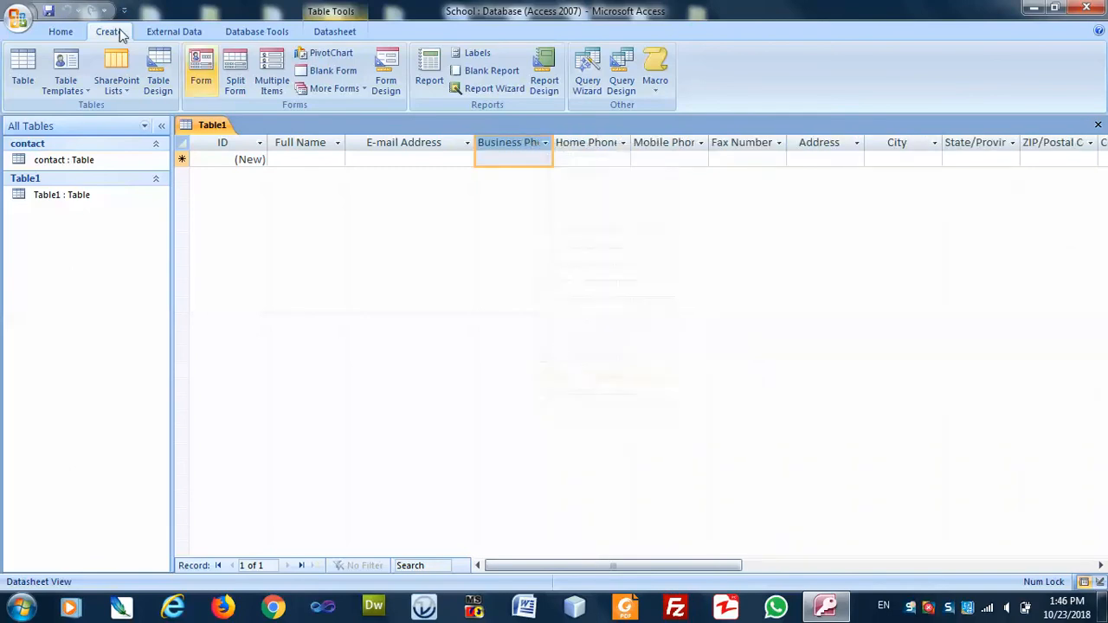
# Save the table as student and close it.
pyautogui.click(49, 11)
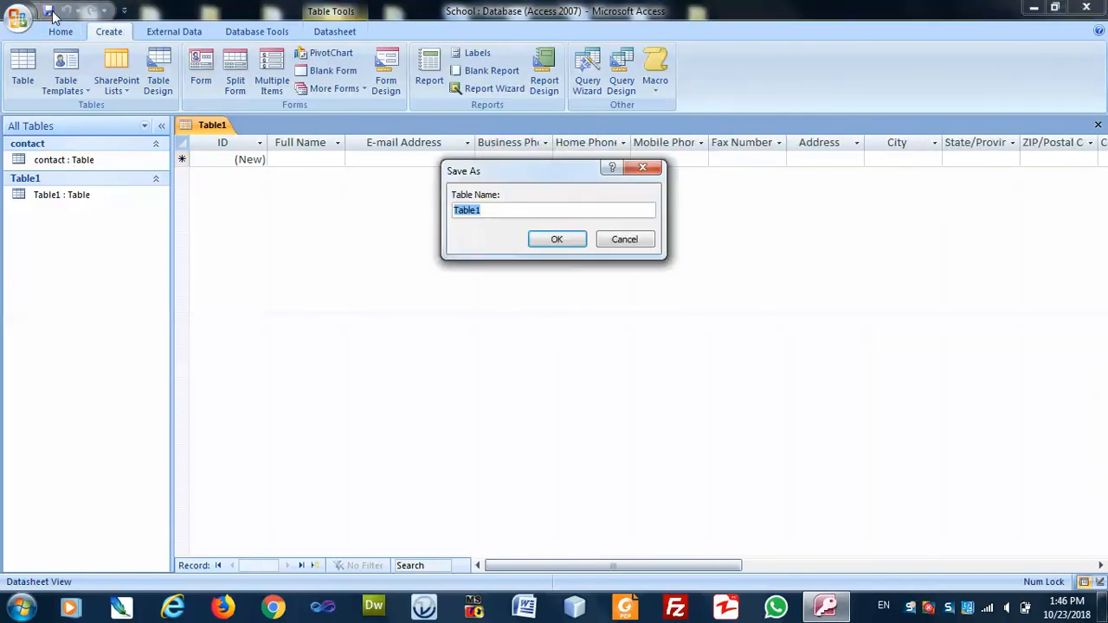
pyautogui.write('cstudent')
pyautogui.press('Return')
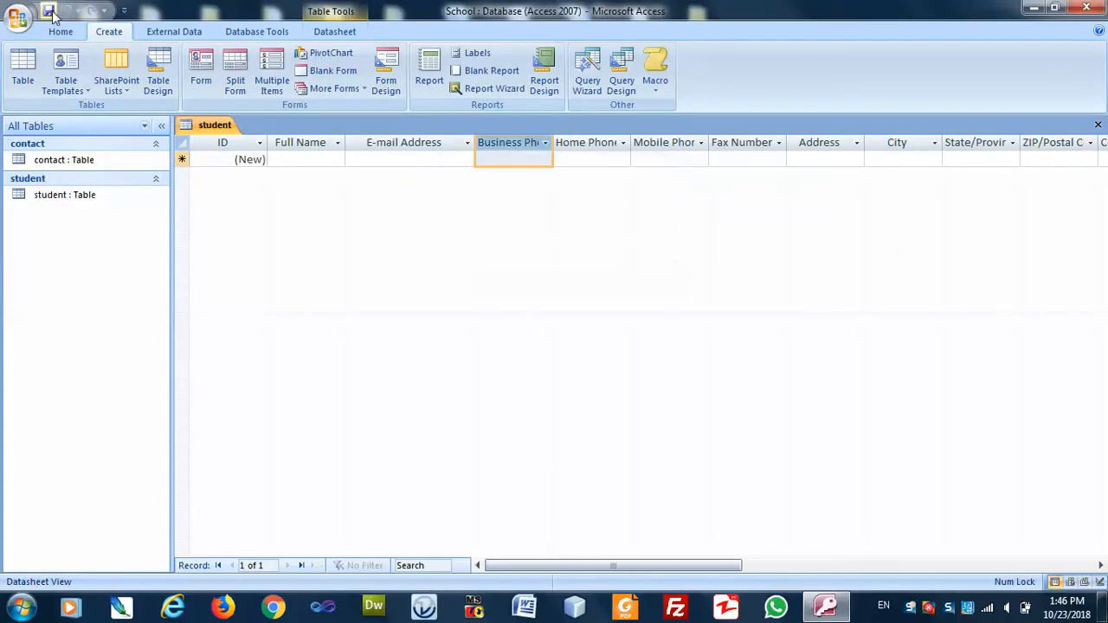
pyautogui.click(1097, 125)
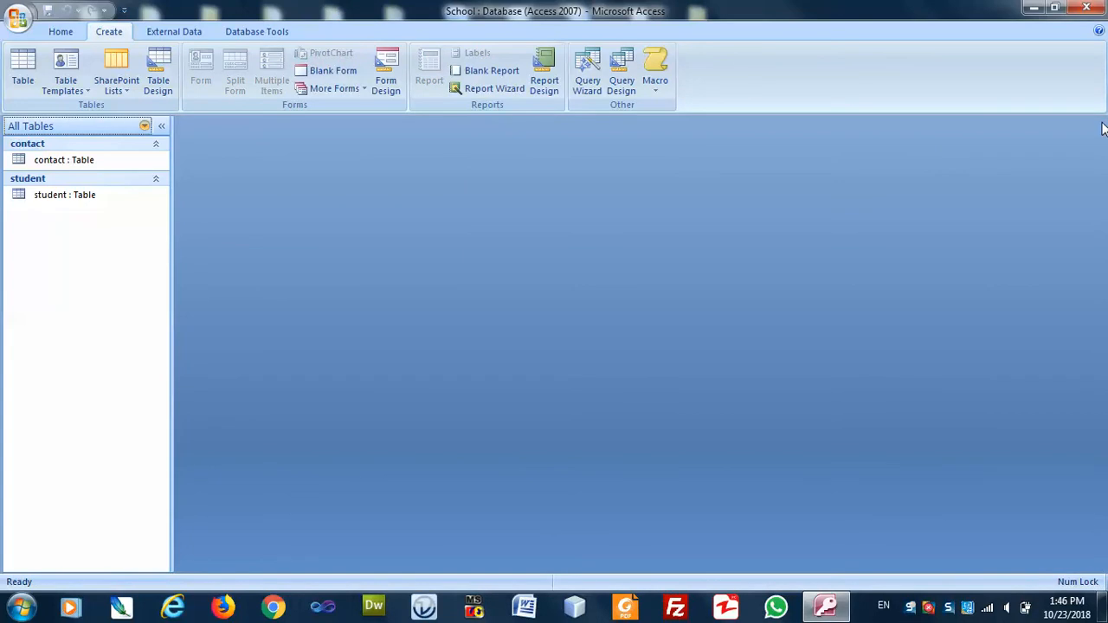
# Start a new blank table and rename its ID column to RollNumber.
pyautogui.click(23, 72)
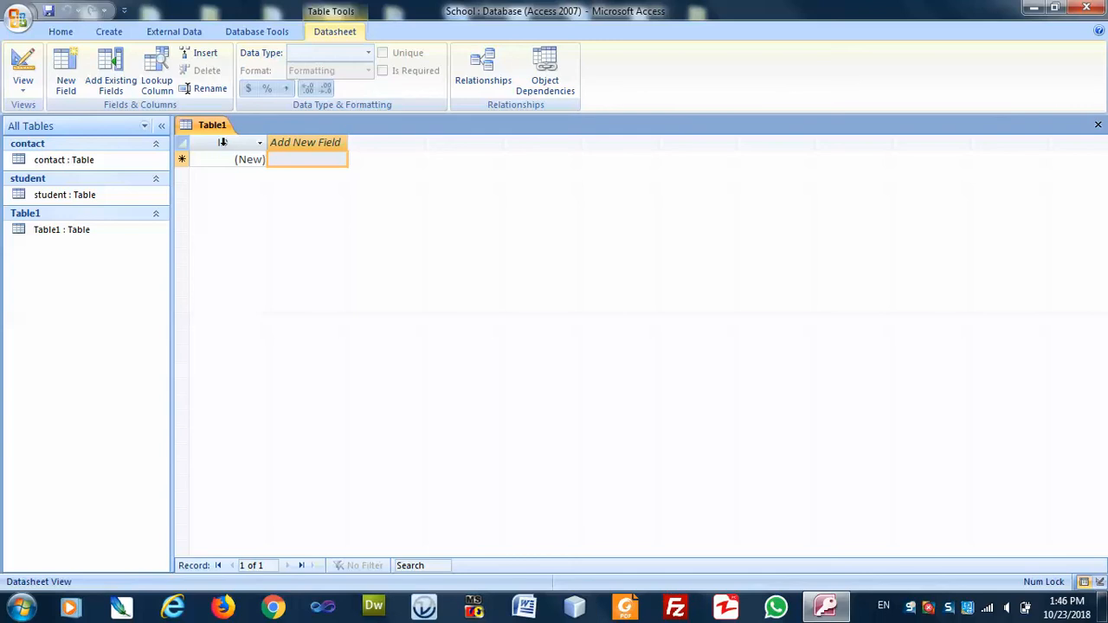
pyautogui.rightClick(223, 142)
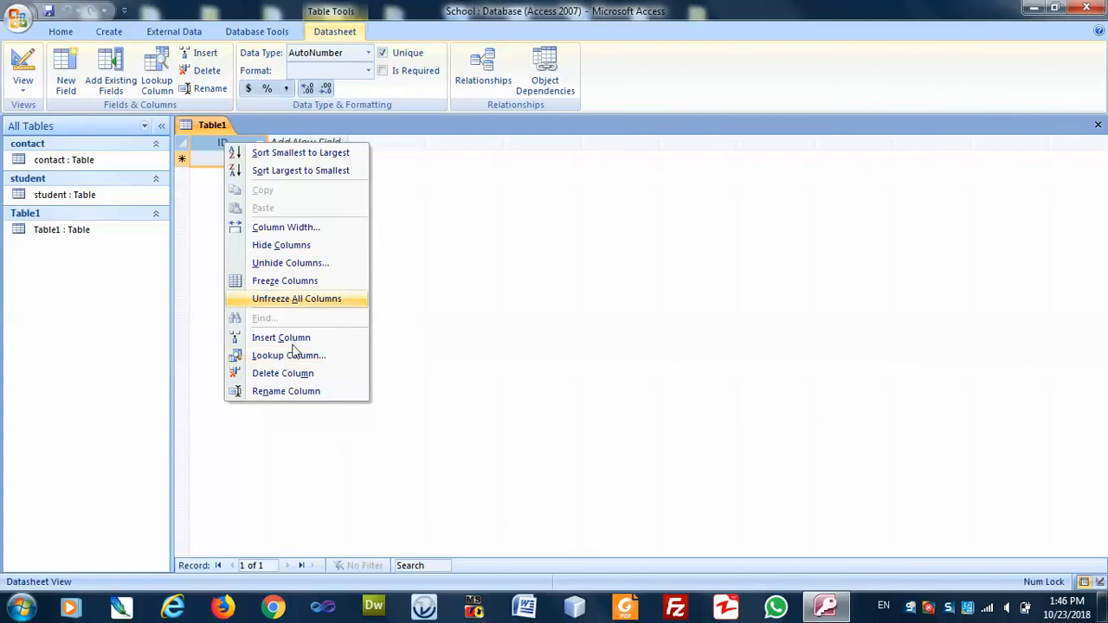
pyautogui.click(301, 396)
pyautogui.write('RollNumber')
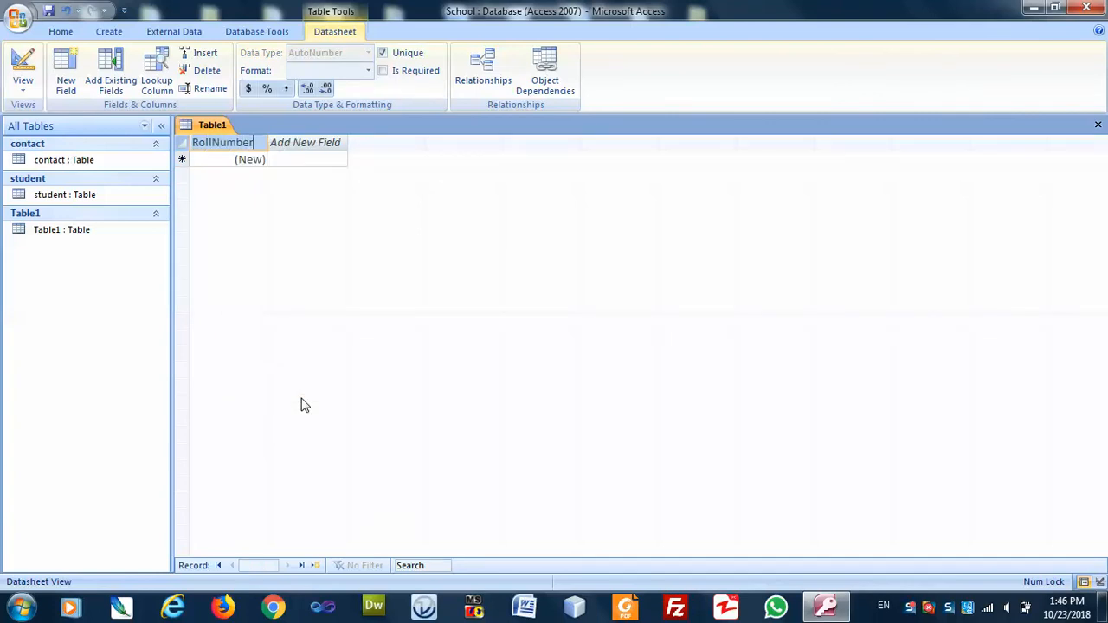
pyautogui.press('Return')
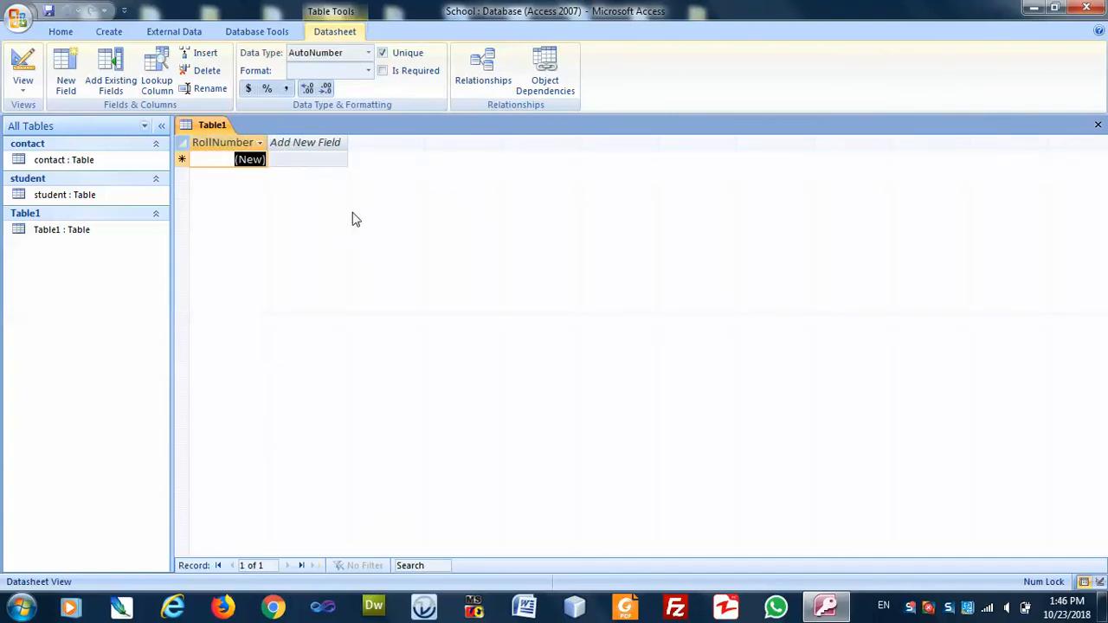
# Add a Name column, keeping the name despite the reserved-word warning.
pyautogui.click(295, 142)
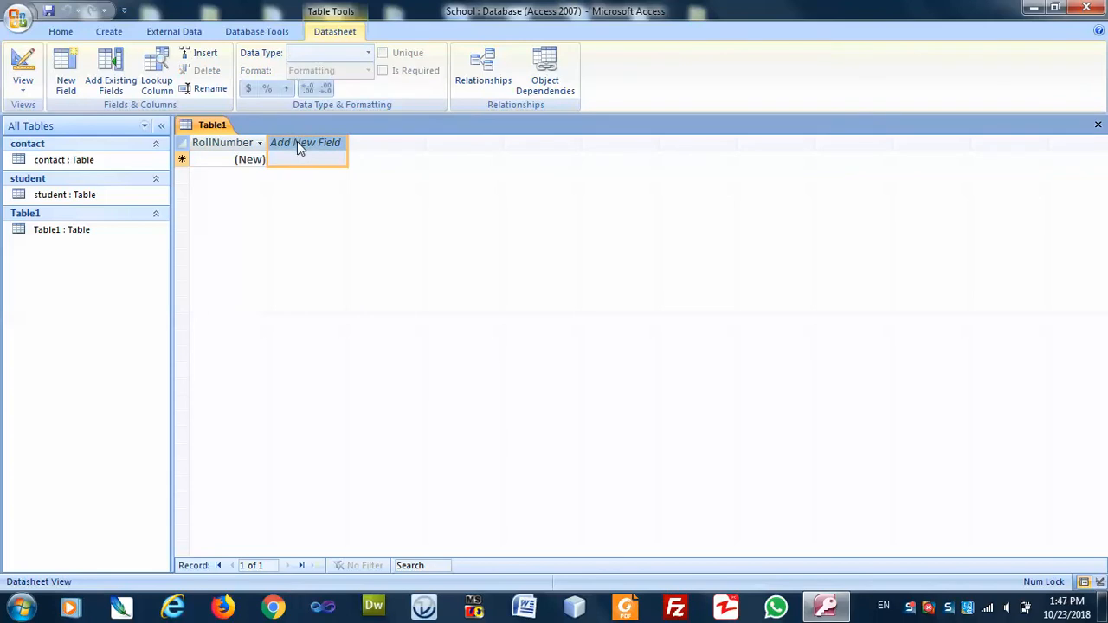
pyautogui.rightClick(296, 144)
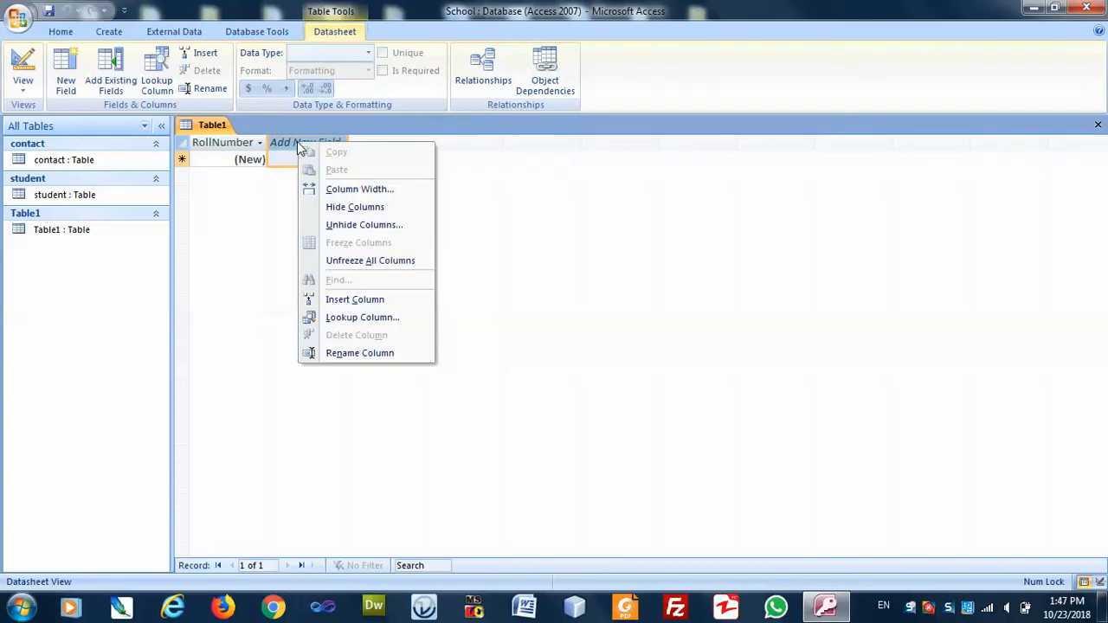
pyautogui.click(381, 354)
pyautogui.write('Name')
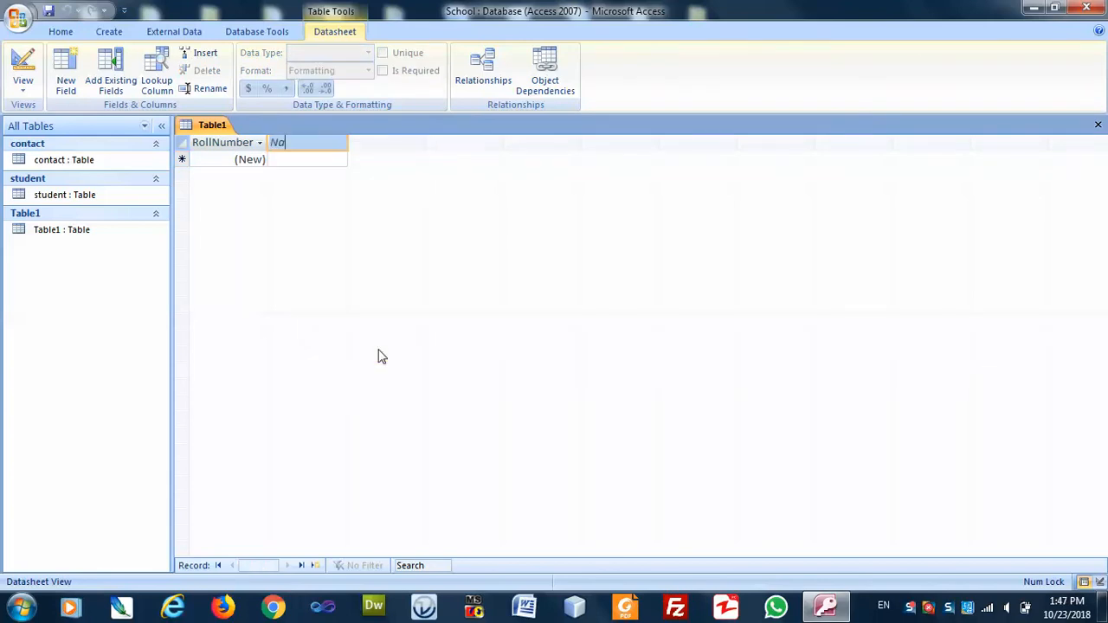
pyautogui.press('Return')
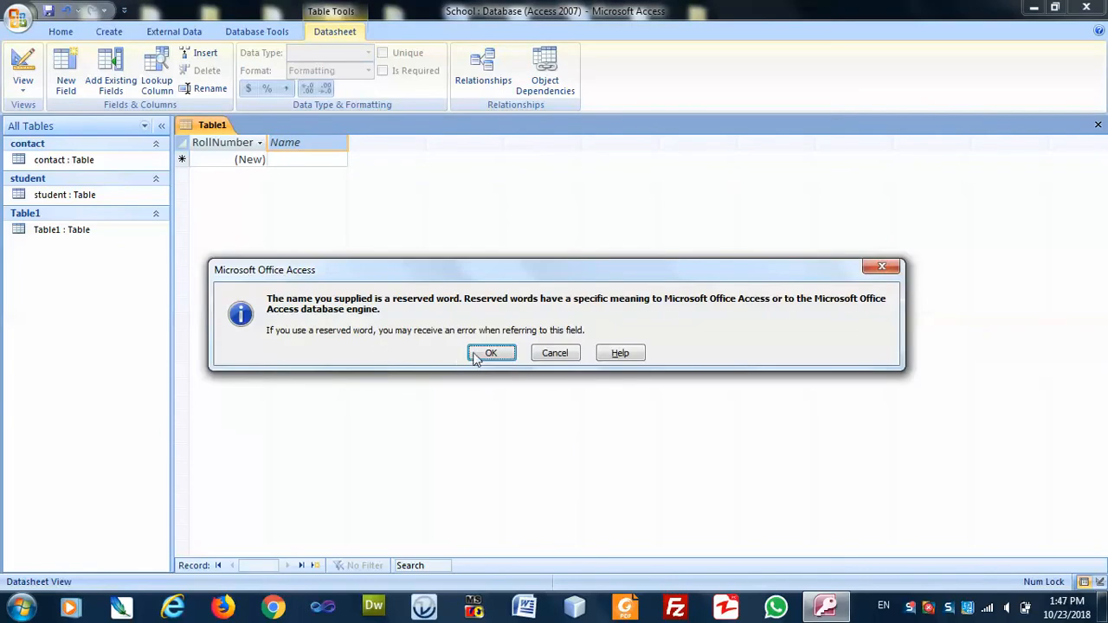
pyautogui.click(480, 353)
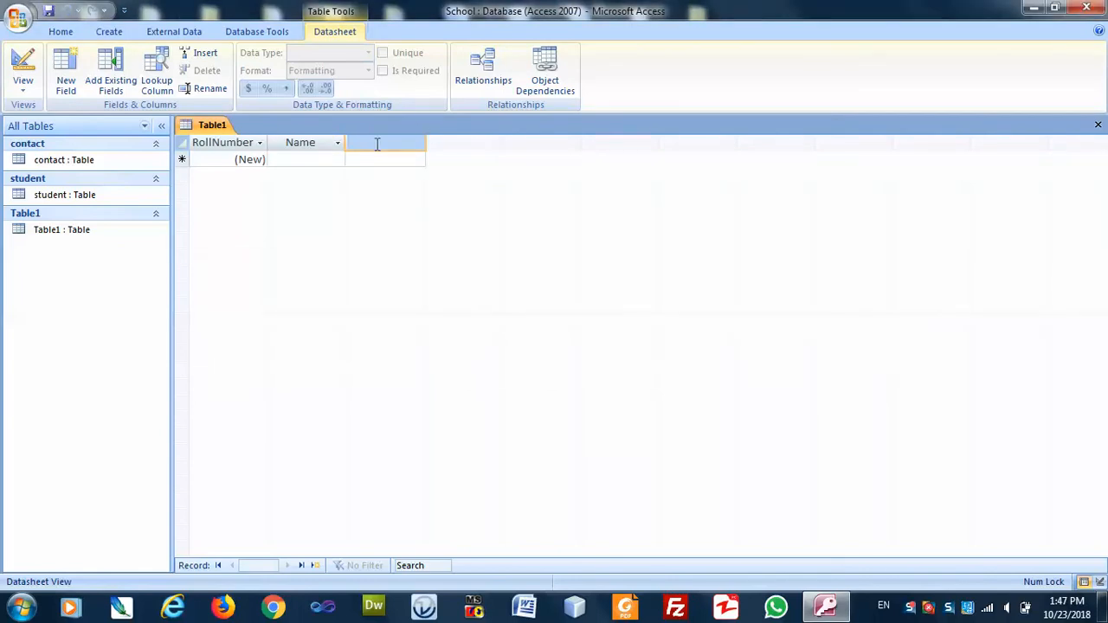
# Add Date of Birth, Gender, Mobile Number and Class columns.
pyautogui.write('Date of Birth')
pyautogui.press('Return')
pyautogui.write('Gender')
pyautogui.press('Return')
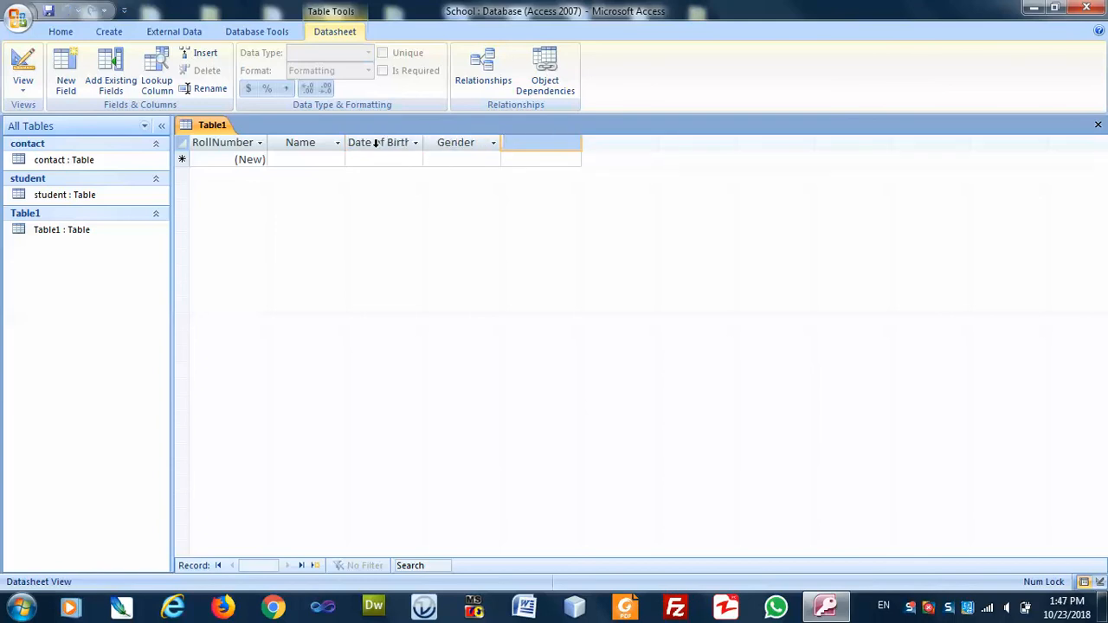
pyautogui.write('Mobile Number')
pyautogui.press('Return')
pyautogui.write('Class')
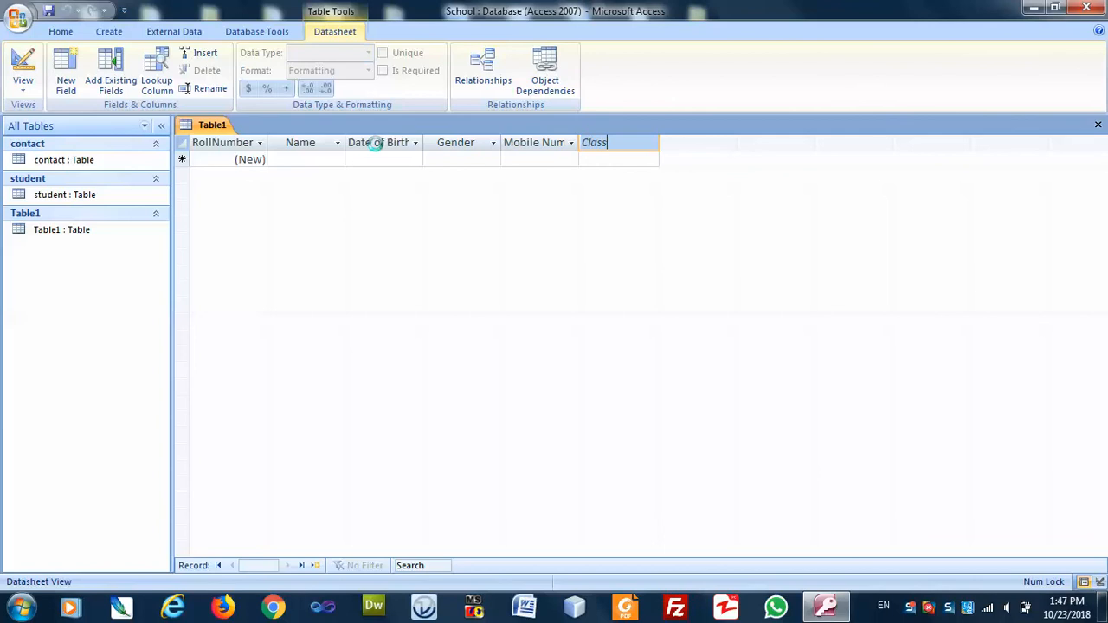
pyautogui.press('Return')
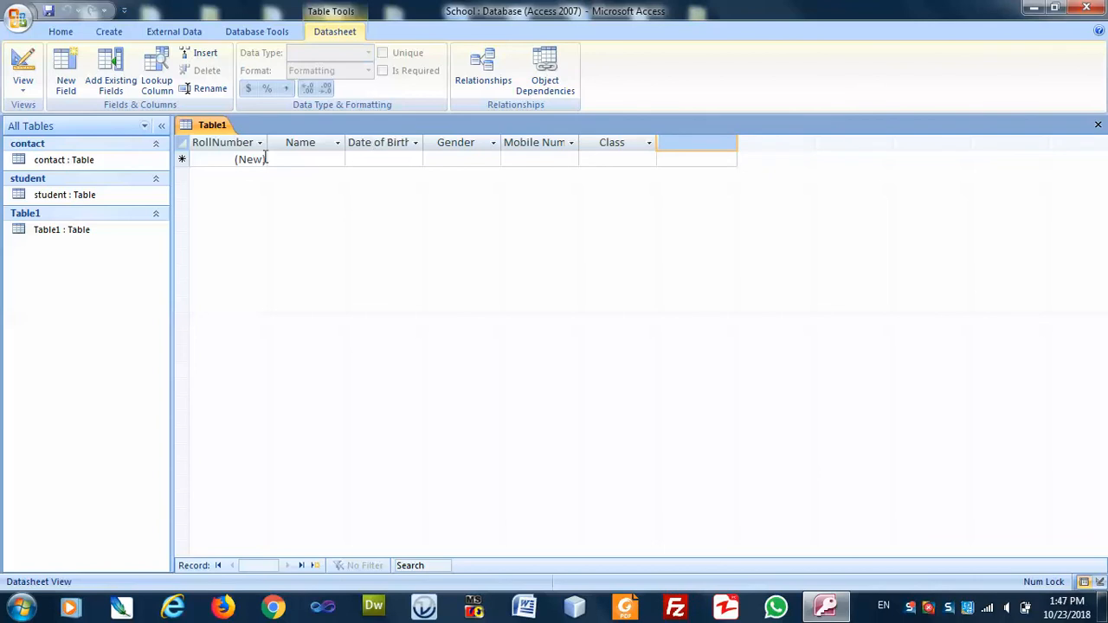
# Move into the new record's Name cell, ready for data entry.
pyautogui.click(294, 163)
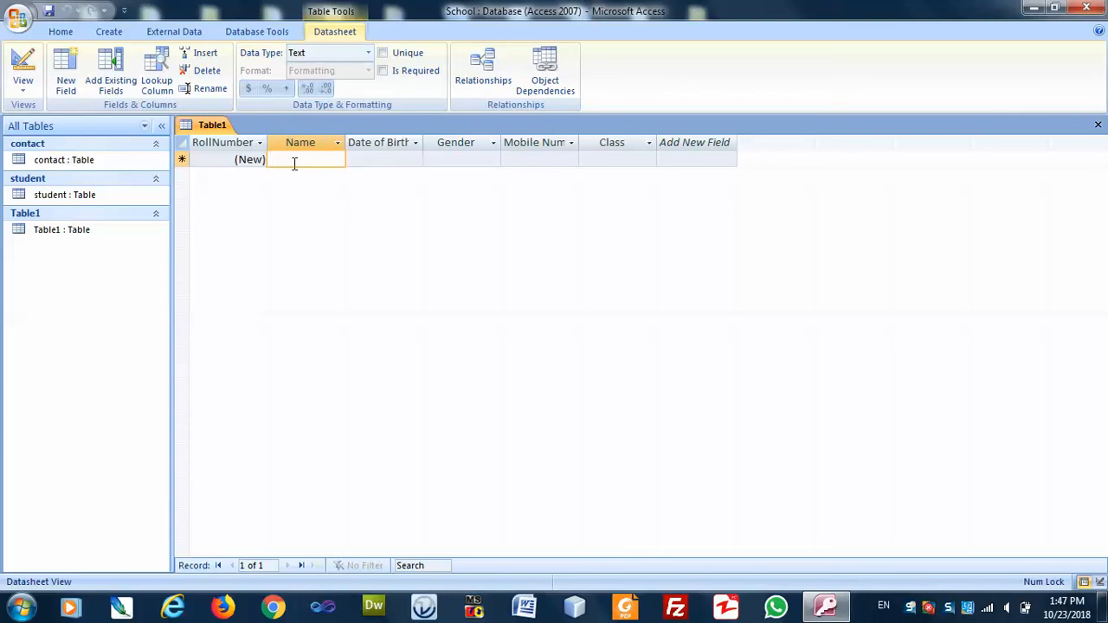
pyautogui.click(241, 162)
pyautogui.moveTo(232, 160); pyautogui.dragTo(286, 164)
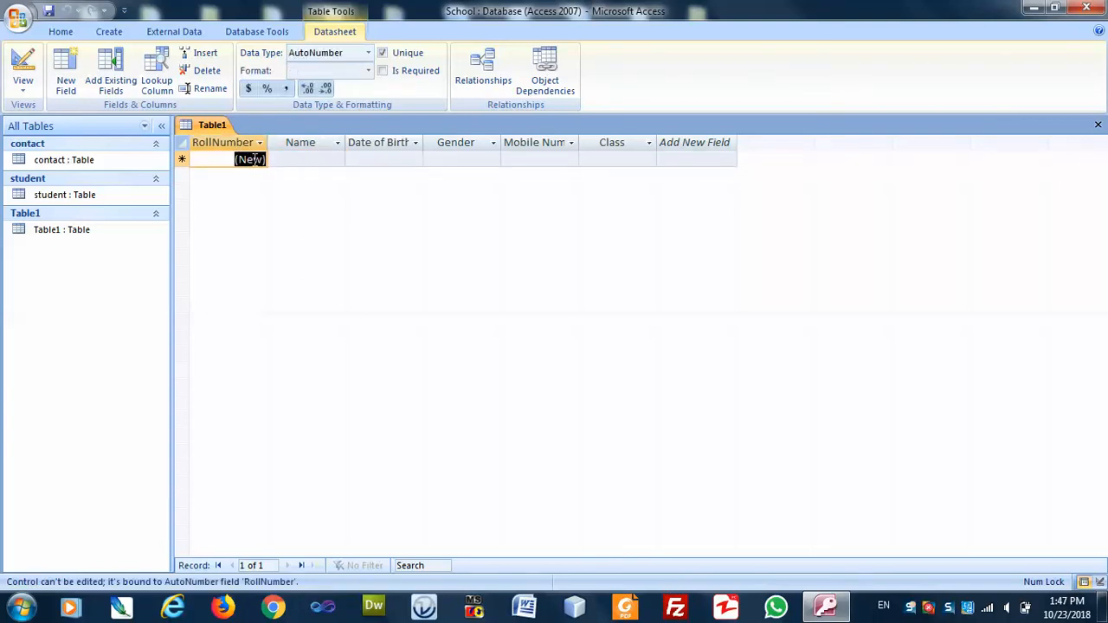
pyautogui.click(293, 159)
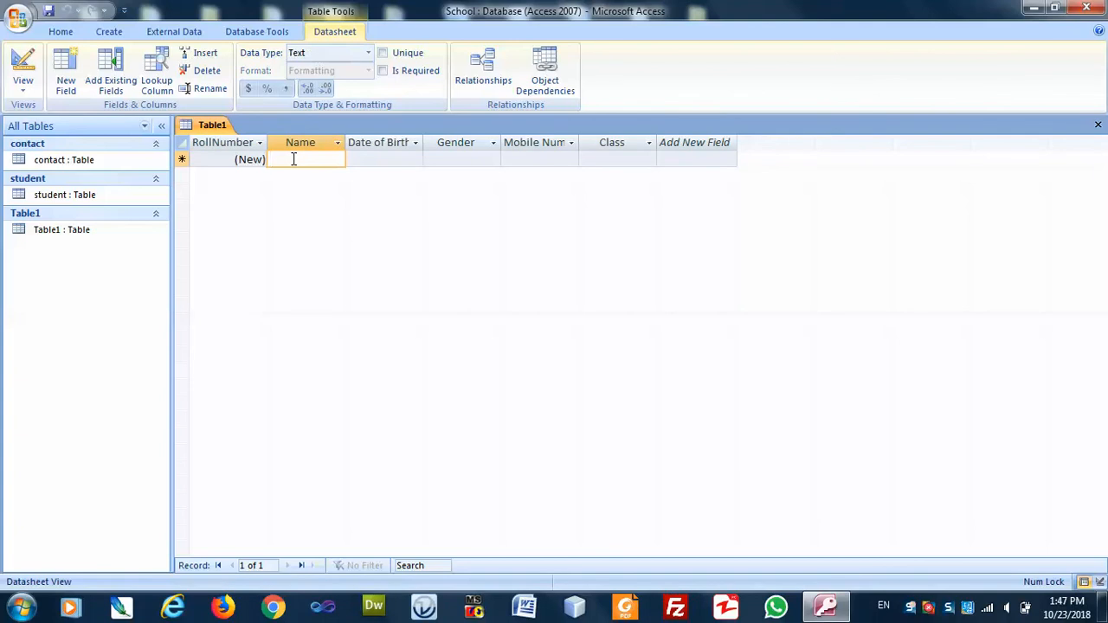
# Enter a student record: the student's name, 4/4/1990, Male, a mobile number, 1st Year.
pyautogui.write('Ali')
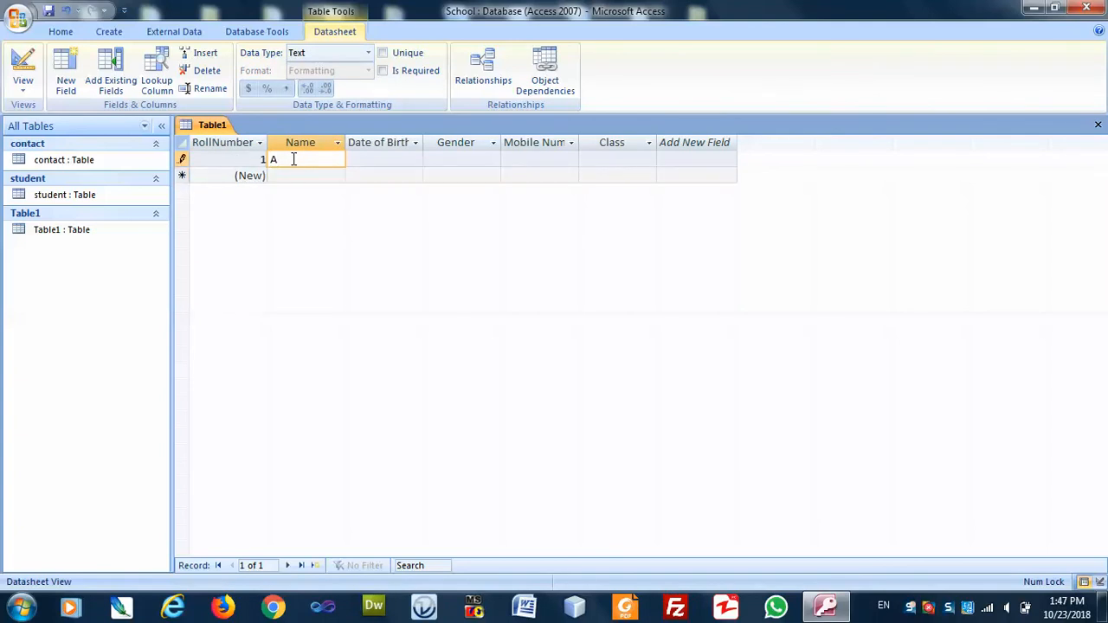
pyautogui.press('Tab')
pyautogui.write('4/4/')
pyautogui.write('1990')
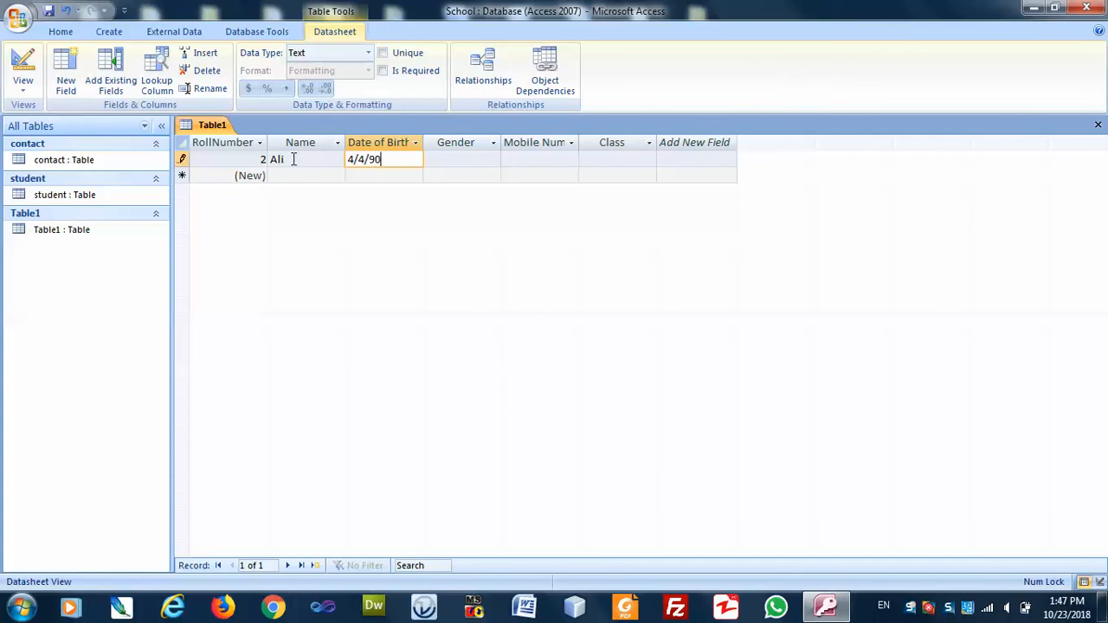
pyautogui.press('Tab')
pyautogui.write('Male')
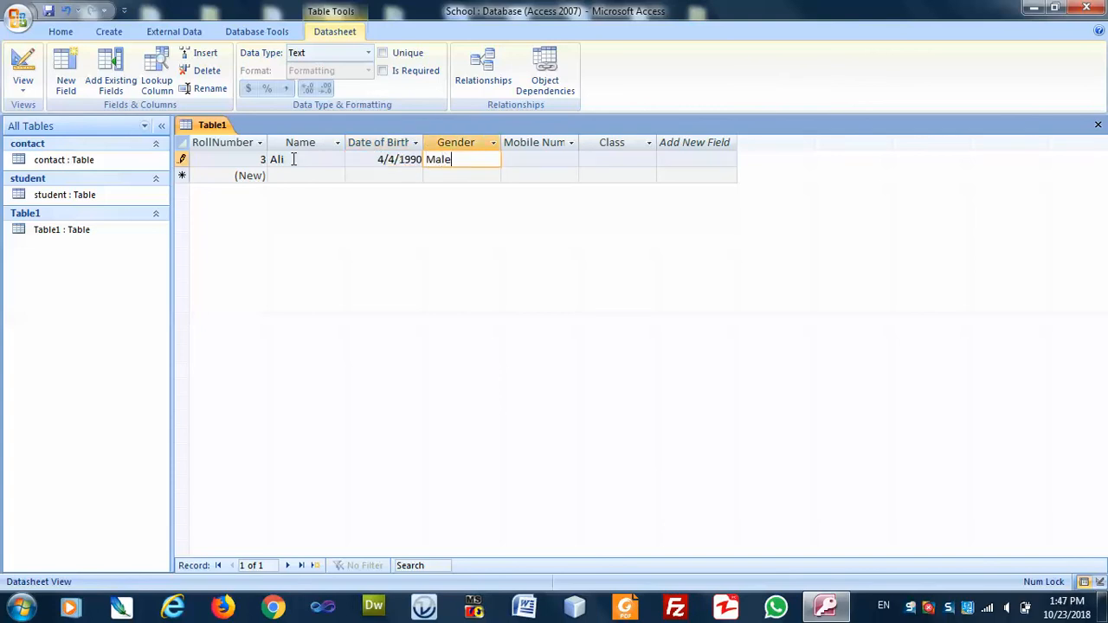
pyautogui.press('Tab')
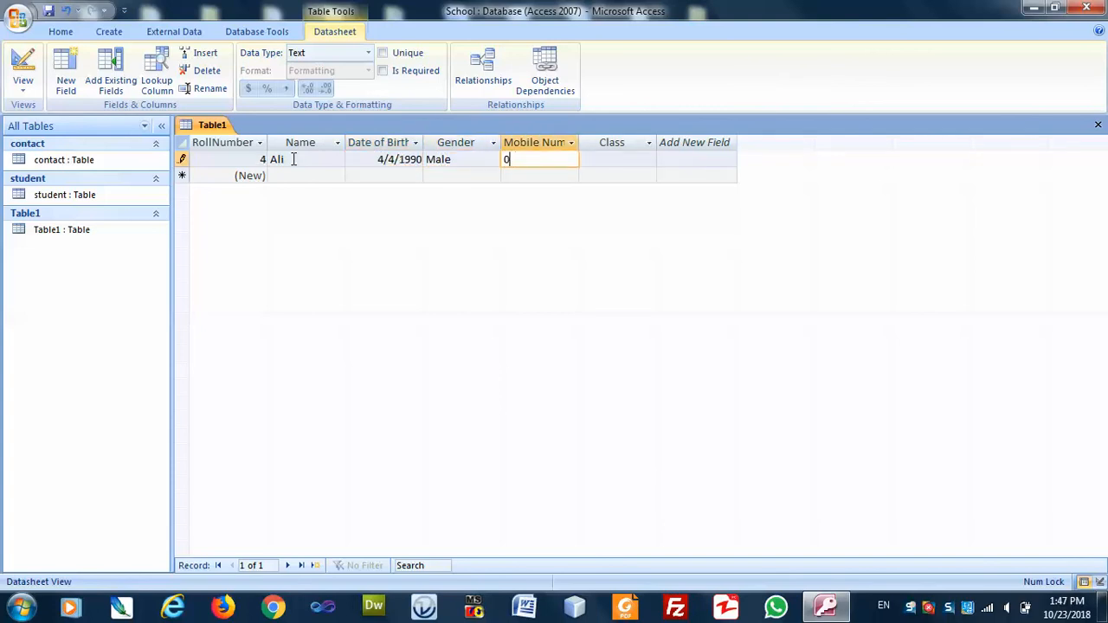
pyautogui.press('Tab')
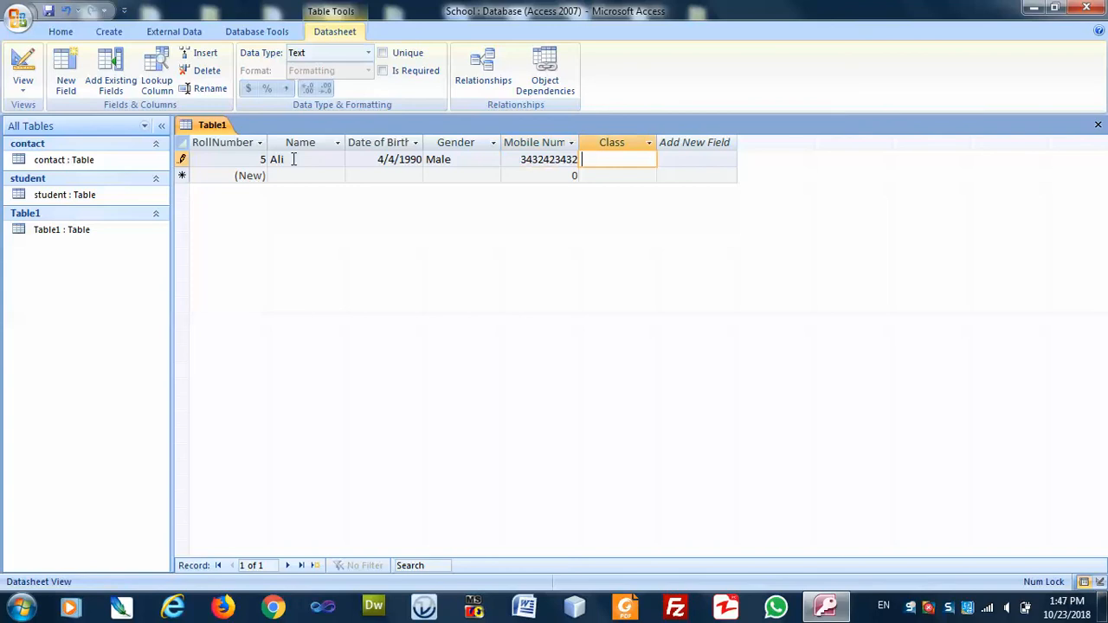
pyautogui.write('1st Year')
pyautogui.press('Tab')
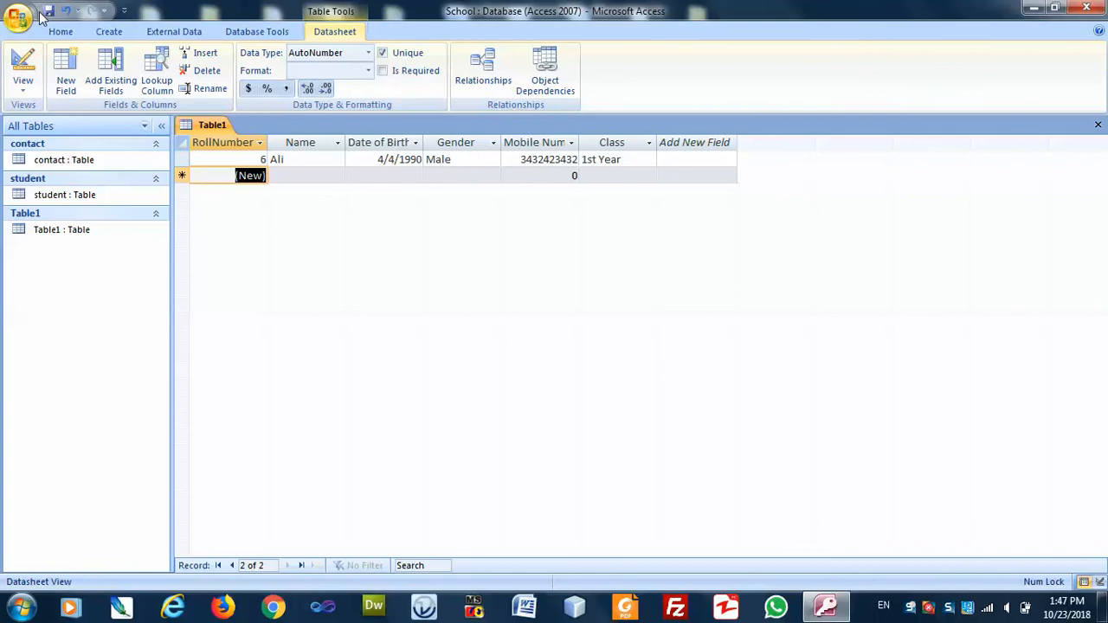
# Save the table as student1 and close it.
pyautogui.click(49, 11)
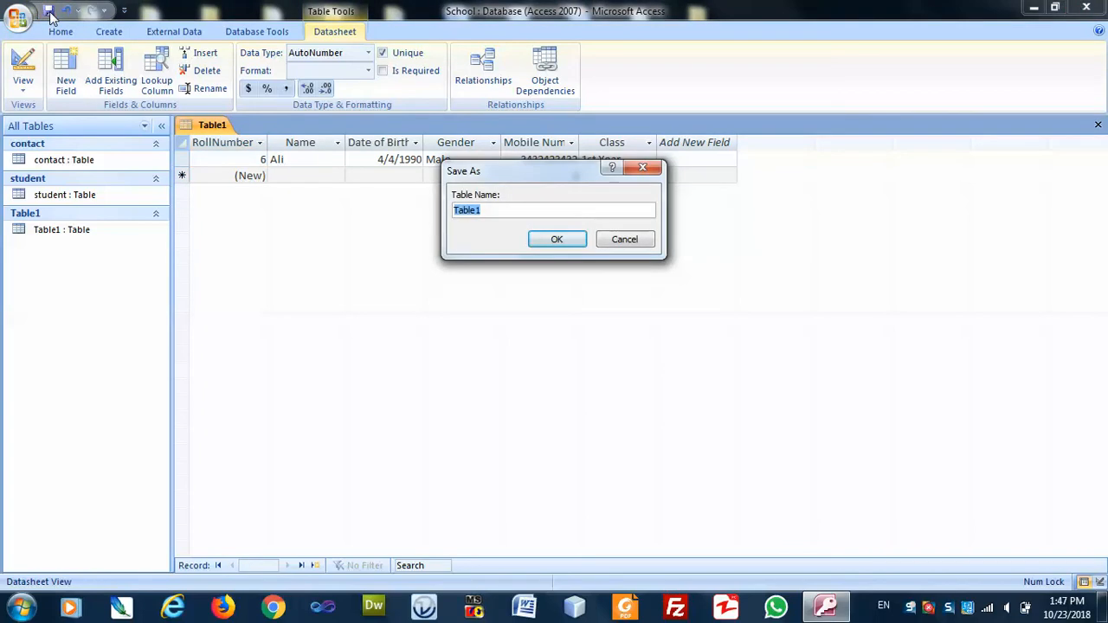
pyautogui.write('student1')
pyautogui.click(557, 239)
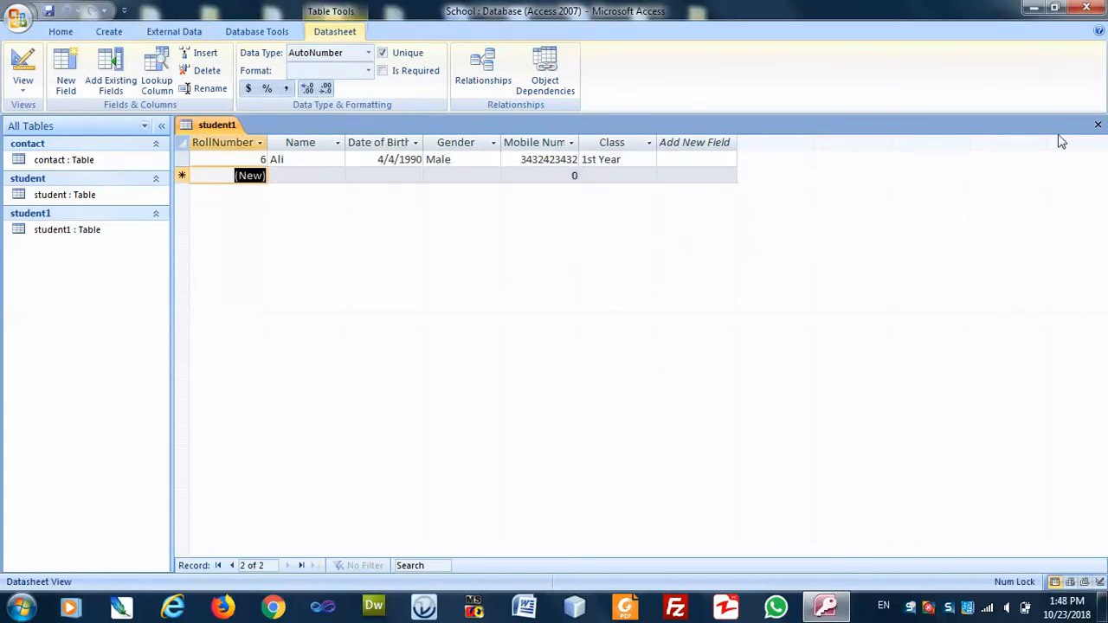
pyautogui.click(1097, 125)
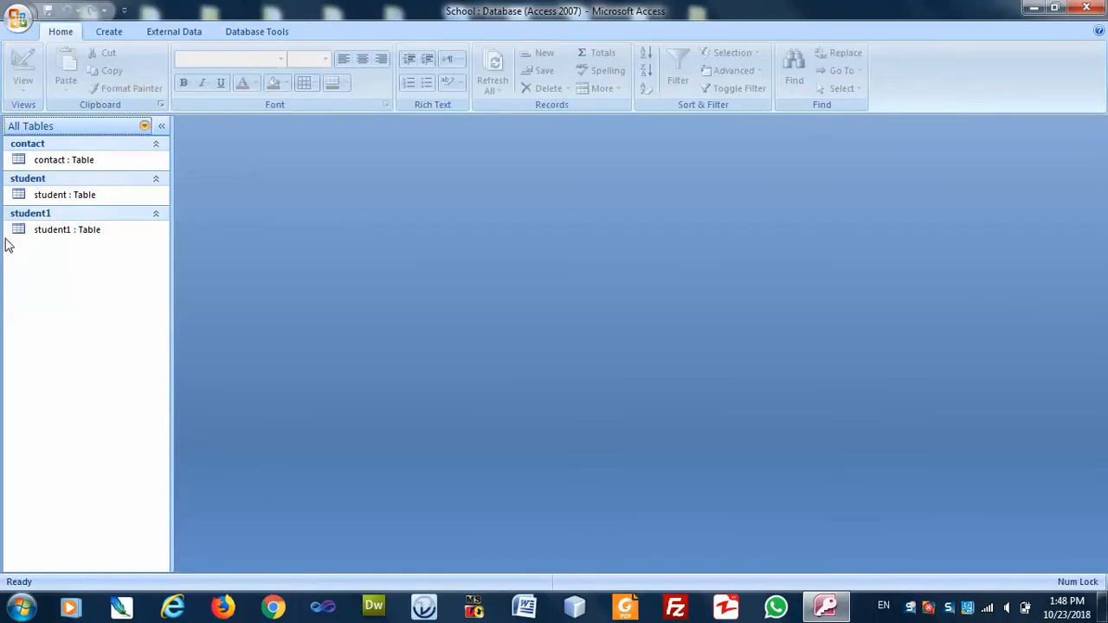
# Reopen student1 from the Navigation Pane to check its record, then close it.
pyautogui.rightClick(54, 227)
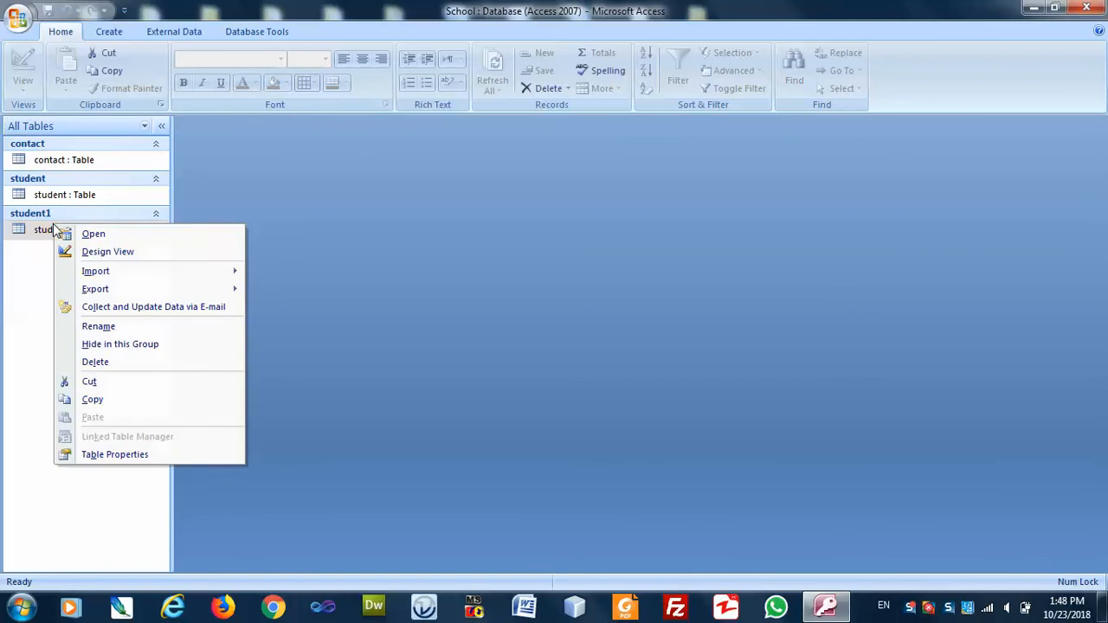
pyautogui.click(81, 234)
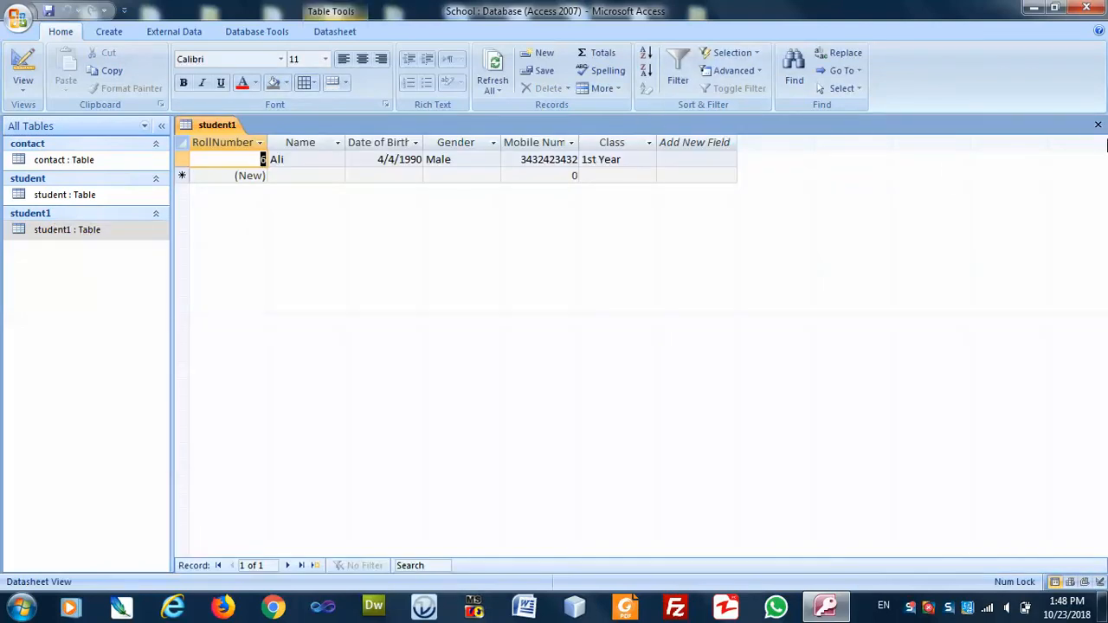
pyautogui.click(1097, 125)
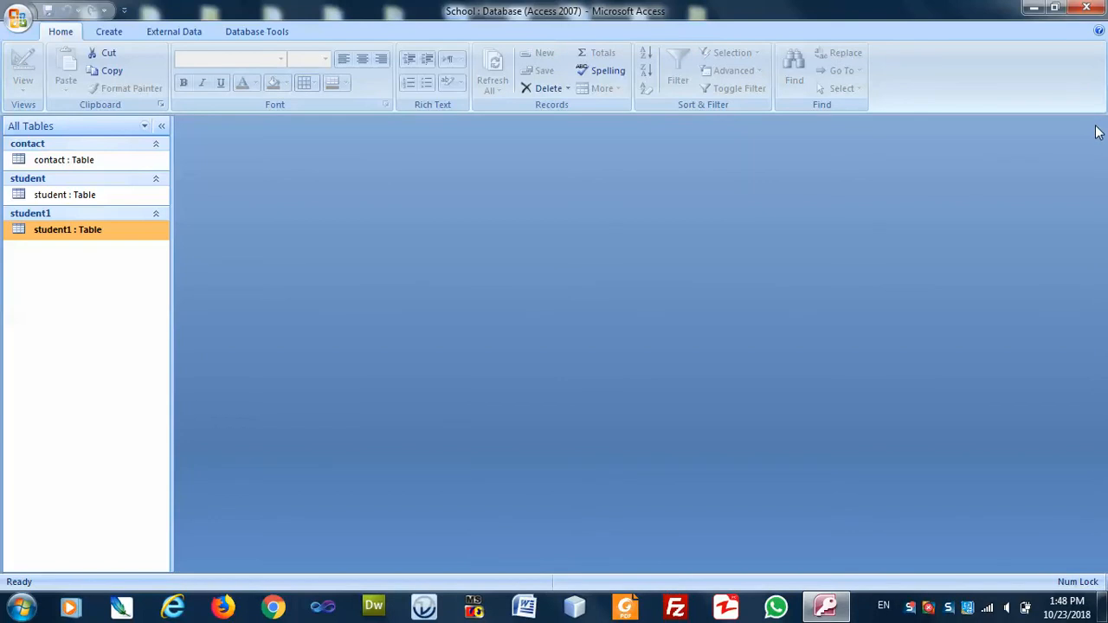
pyautogui.click(110, 34)
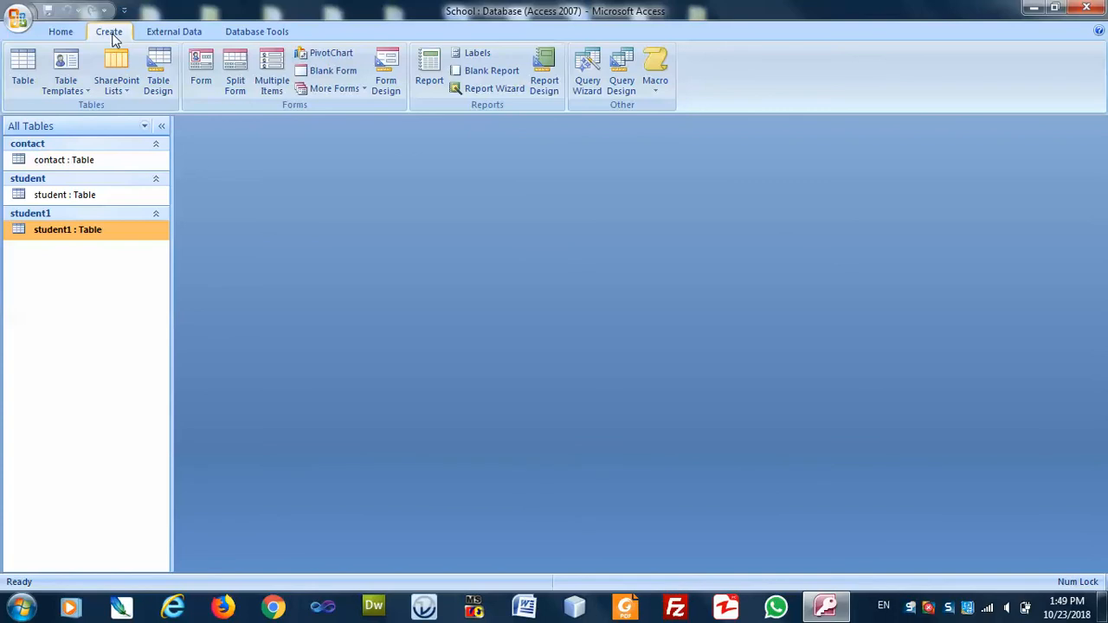
# Open a new table in Design view and name the first field Roll Number.
pyautogui.click(158, 70)
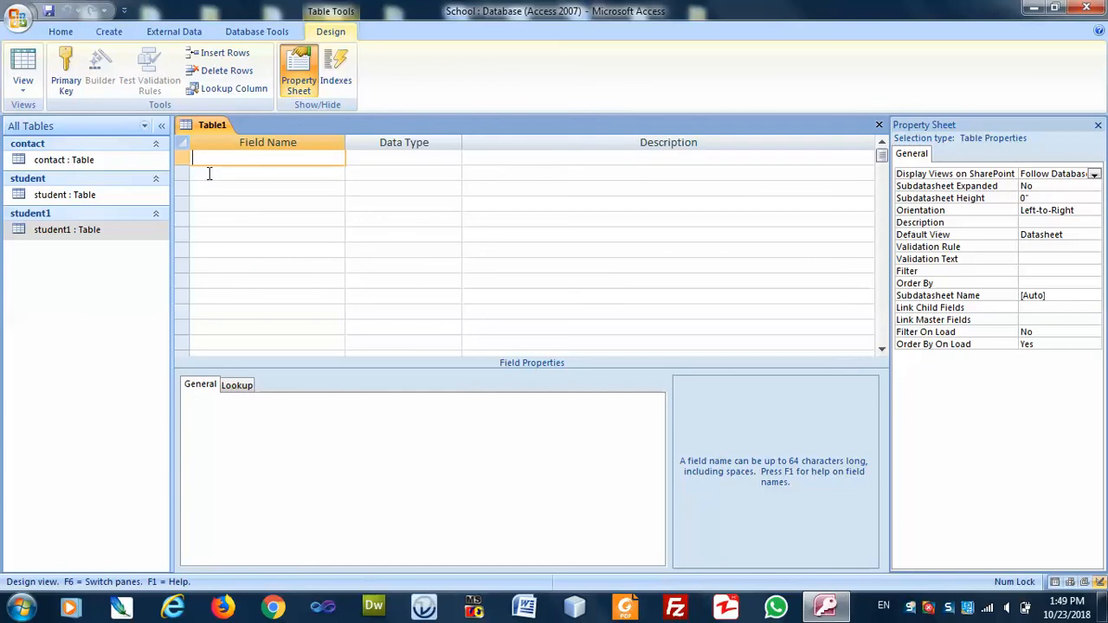
pyautogui.write('Roll Number')
pyautogui.press('Tab')
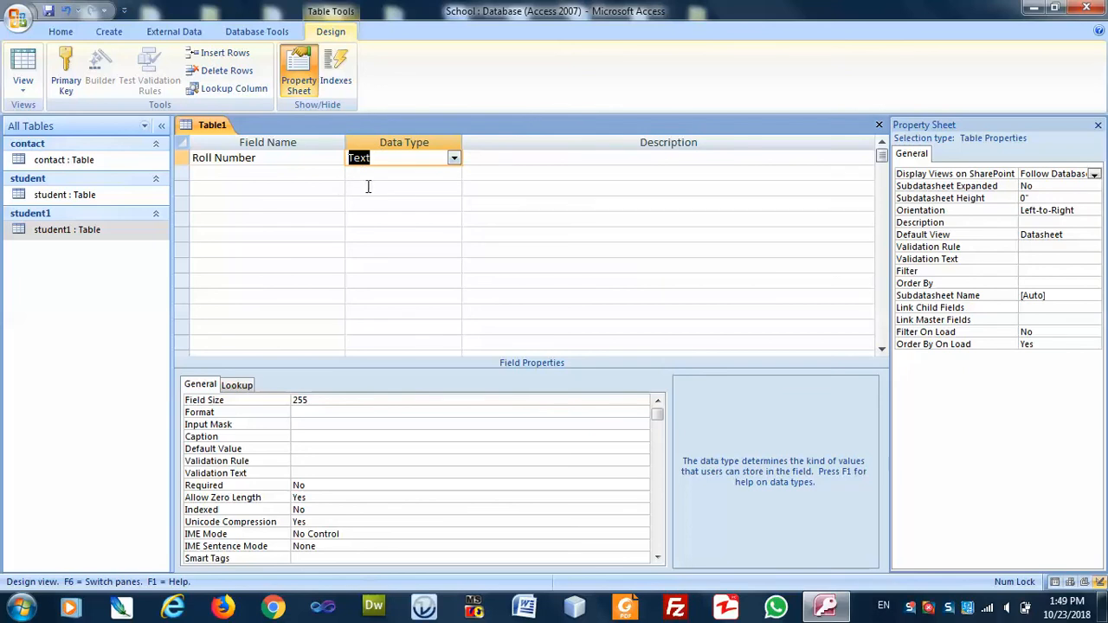
pyautogui.click(368, 187)
pyautogui.click(379, 157)
pyautogui.click(304, 159)
pyautogui.click(353, 158)
pyautogui.rightClick(374, 159)
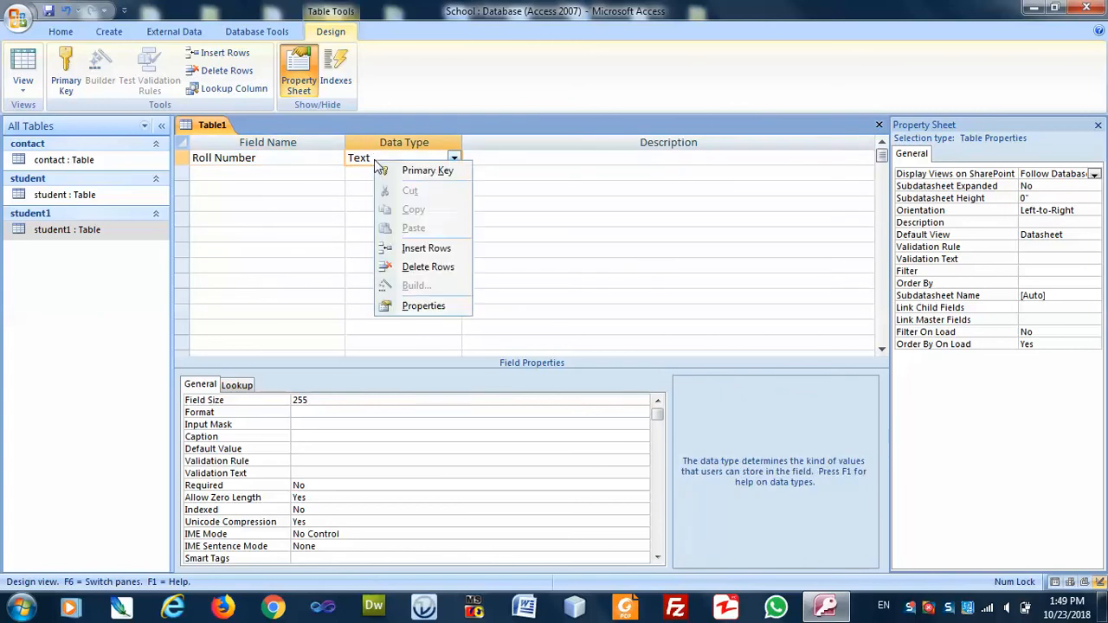
pyautogui.click(366, 158)
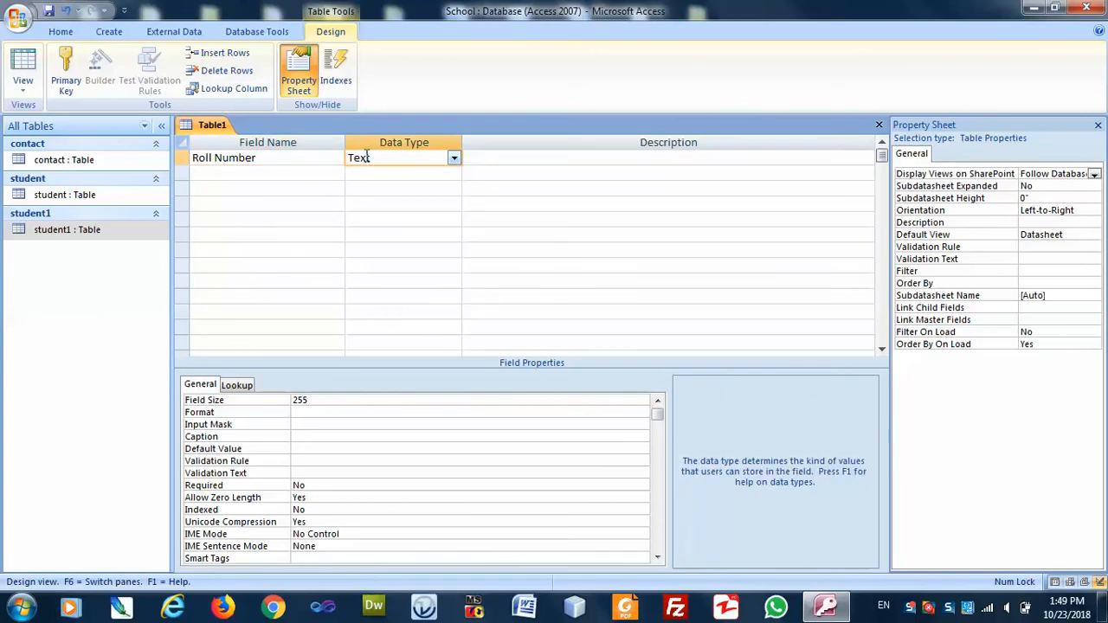
pyautogui.press('F1')
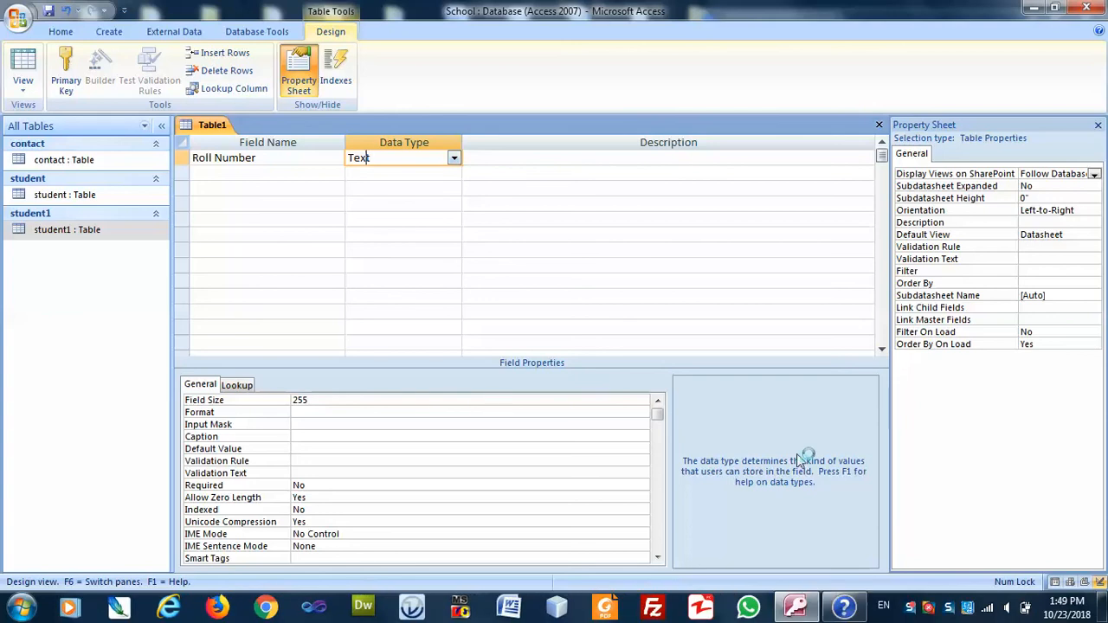
pyautogui.click(841, 608)
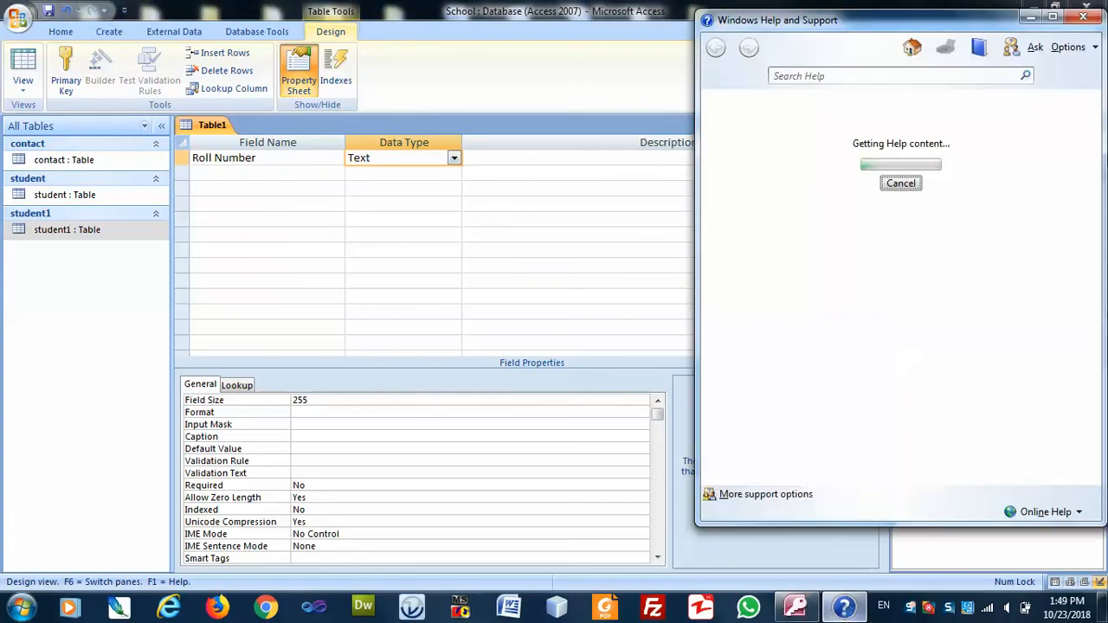
pyautogui.click(1090, 19)
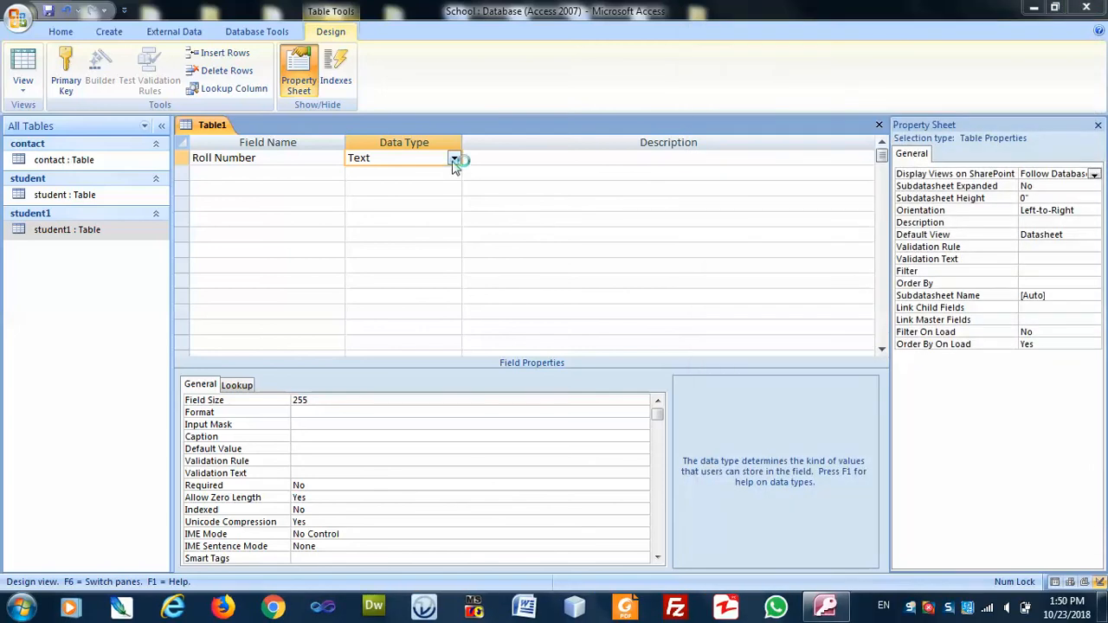
pyautogui.click(453, 157)
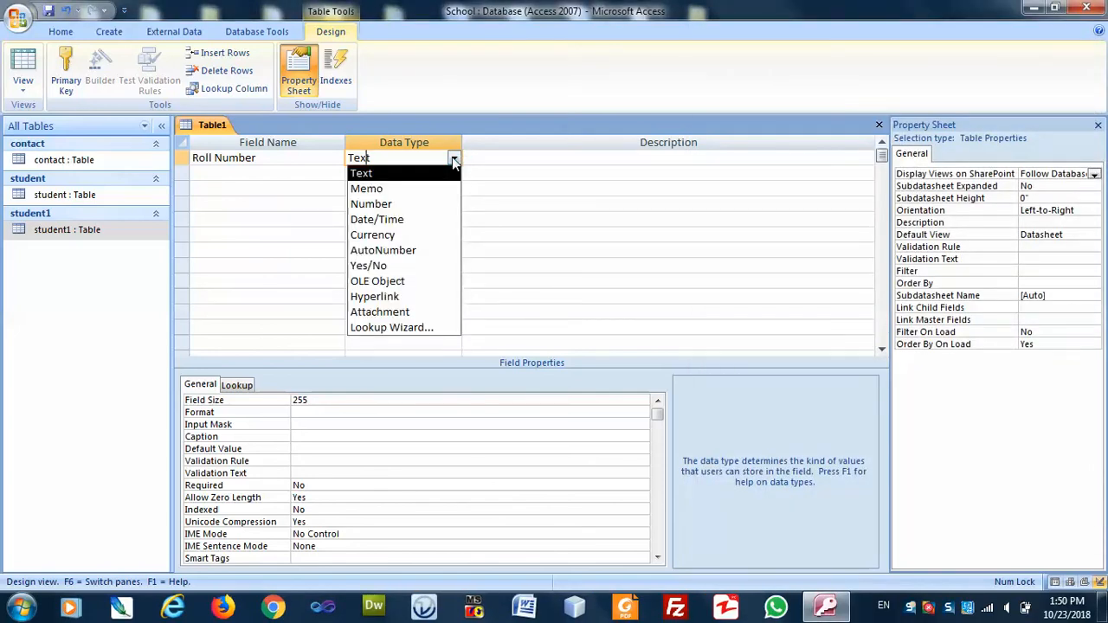
pyautogui.press('F1')
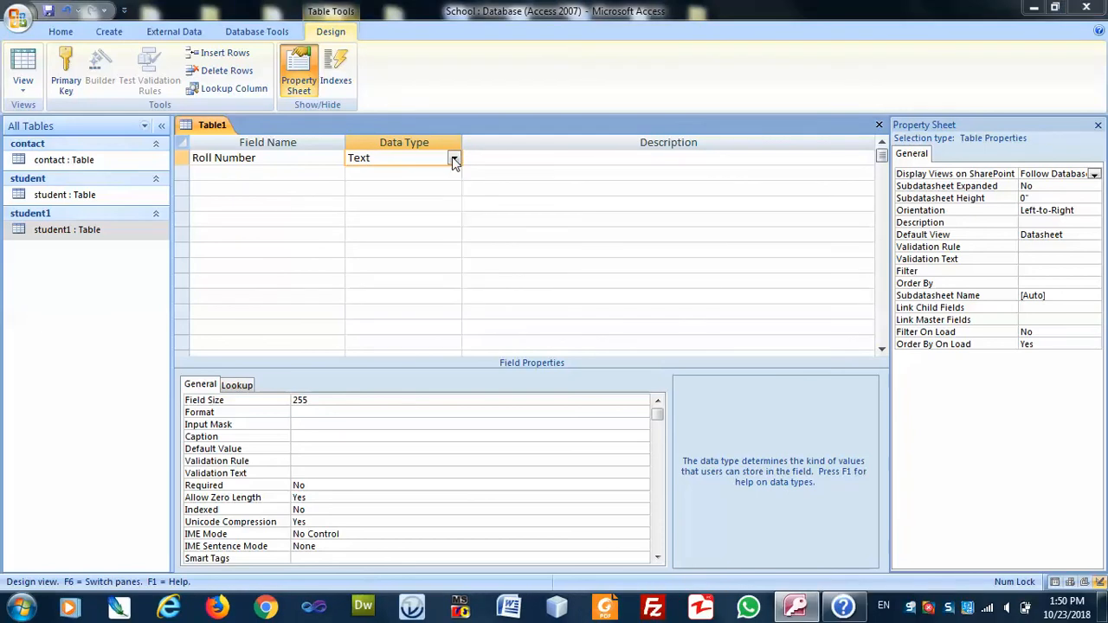
pyautogui.click(453, 161)
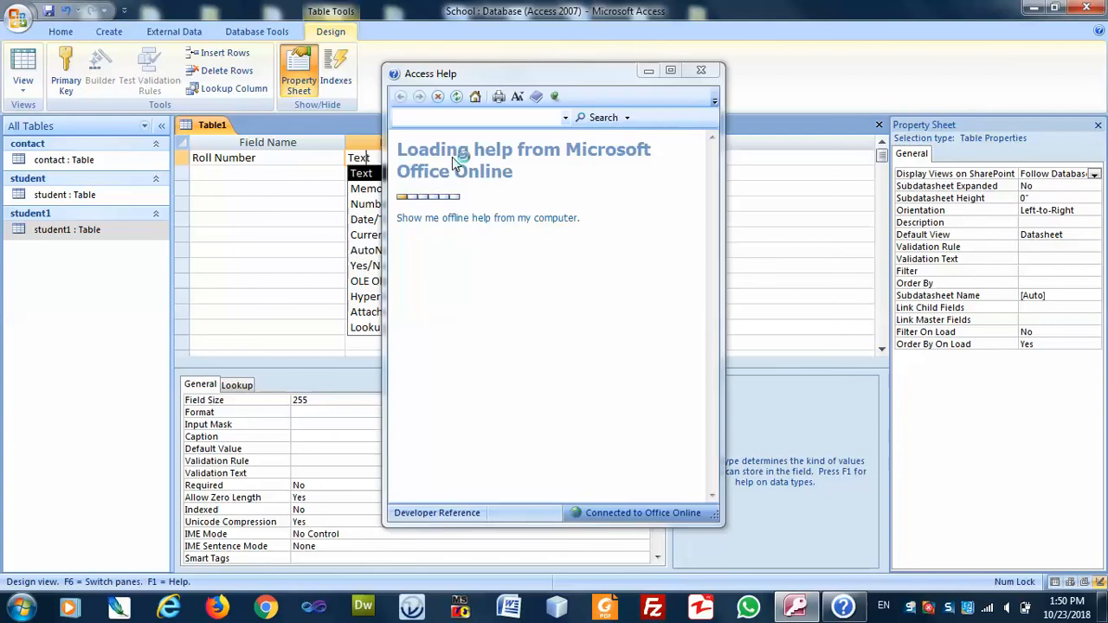
pyautogui.click(703, 72)
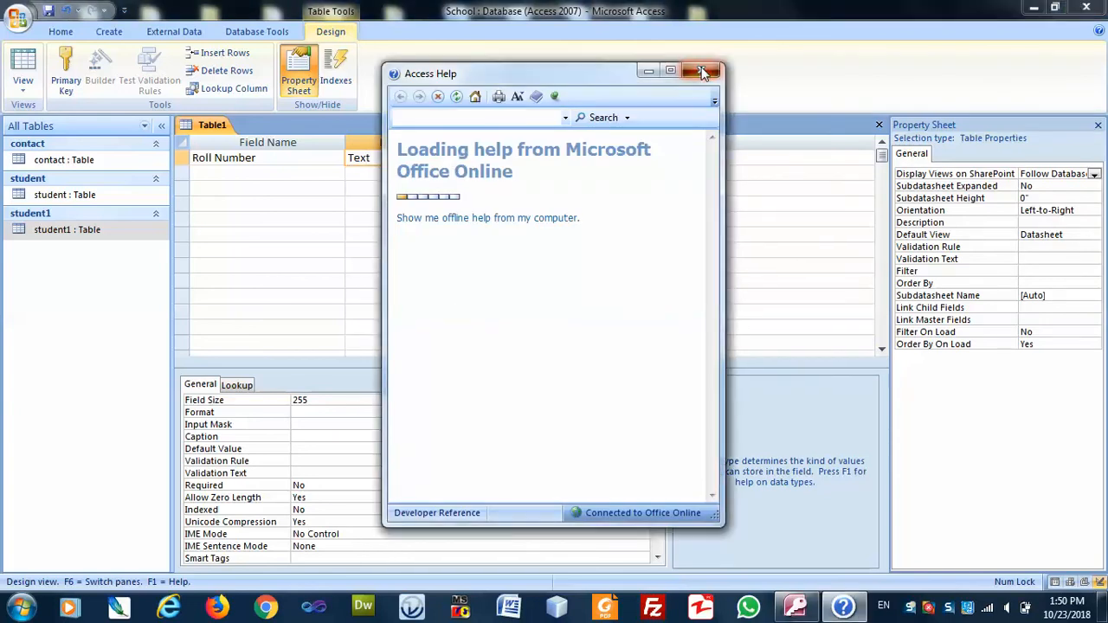
pyautogui.click(703, 72)
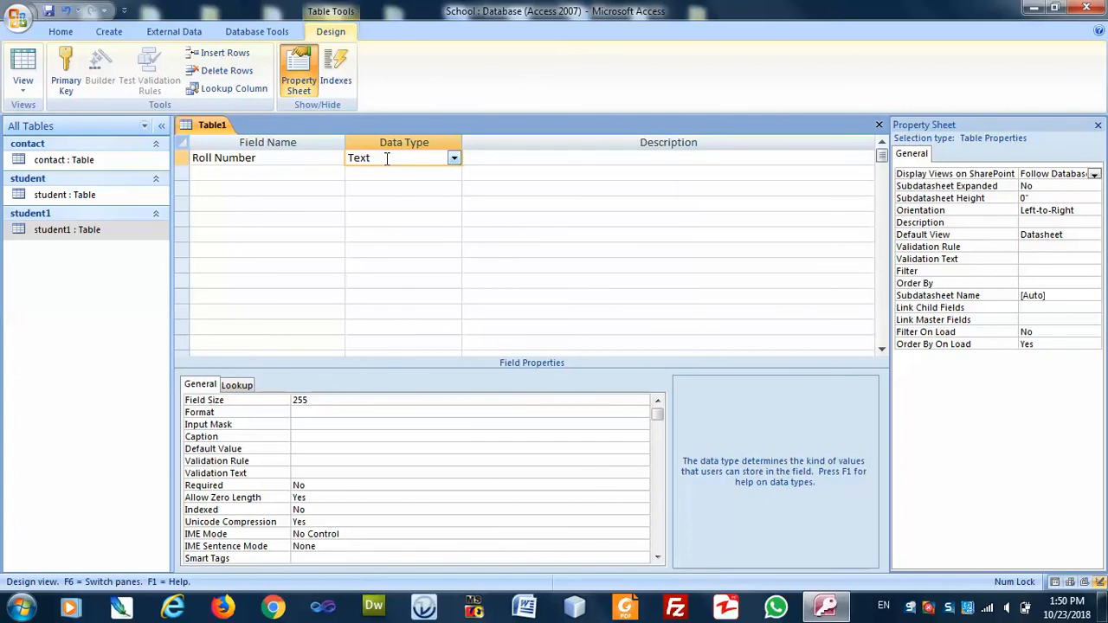
# Change Roll Number's data type from Text to Number.
pyautogui.click(452, 159)
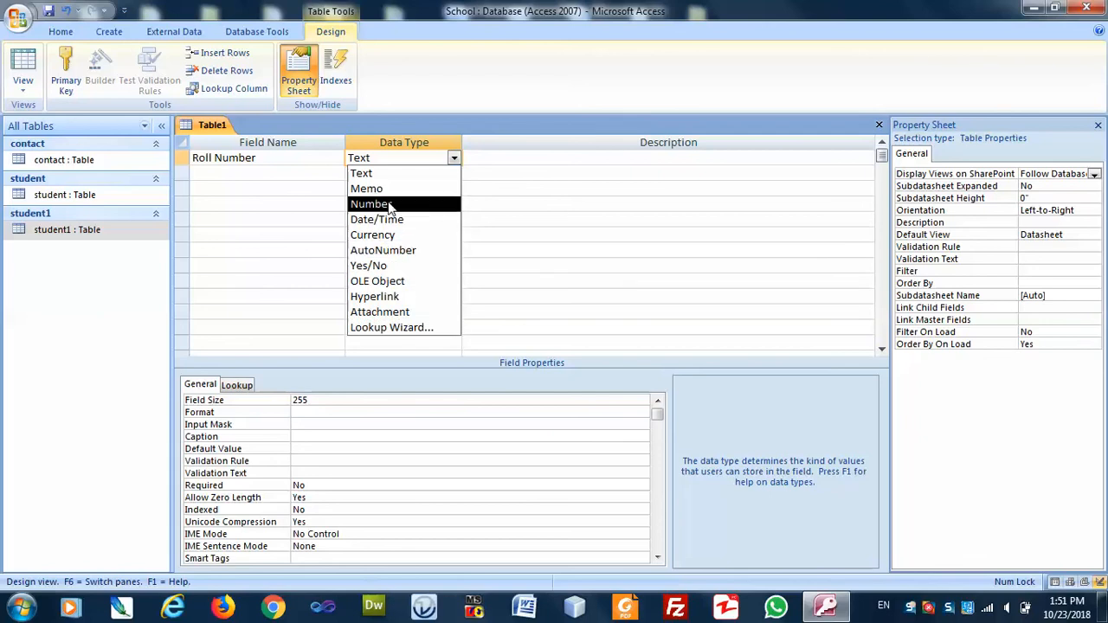
pyautogui.click(390, 205)
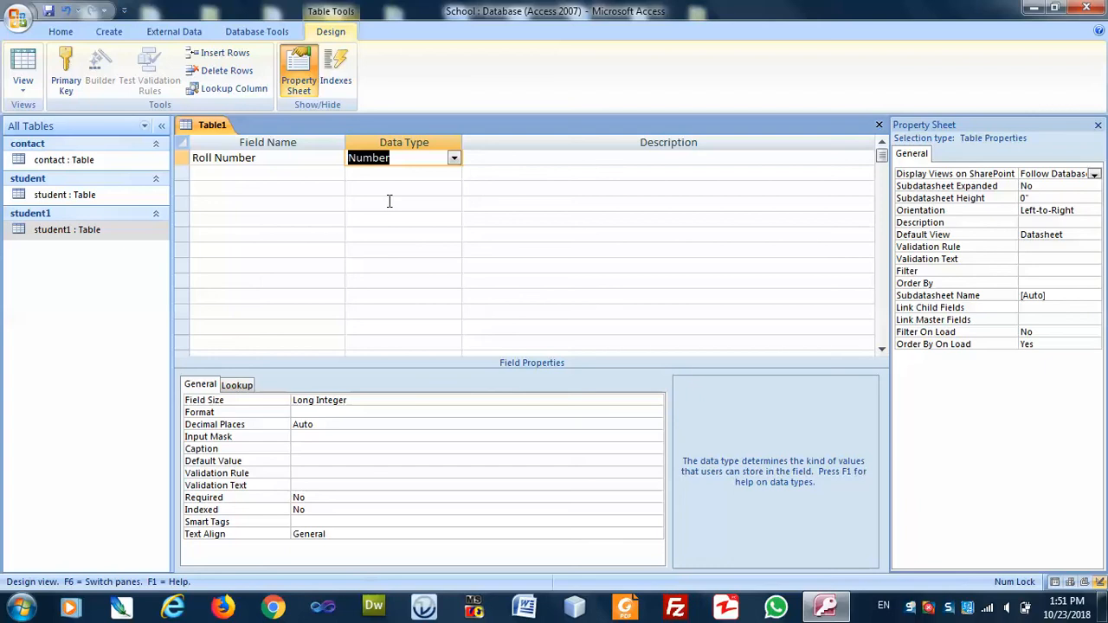
pyautogui.click(524, 158)
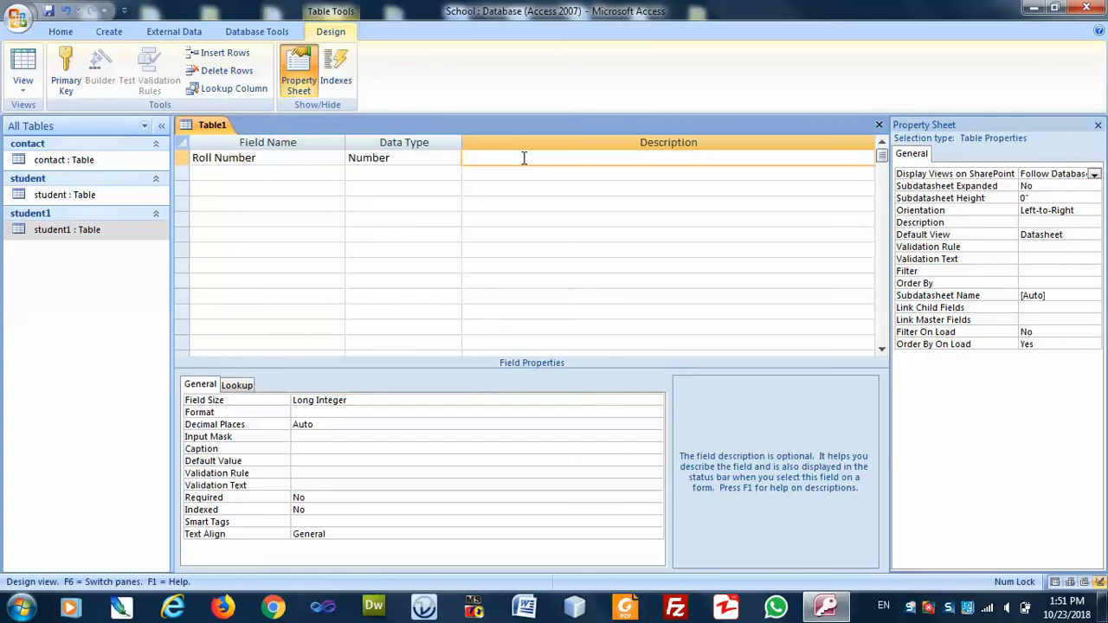
# Describe Roll Number as 'Enter Roll Number' and add Student Name described 'Enter Student Name'.
pyautogui.write('Enter Roll Number')
pyautogui.press('Return')
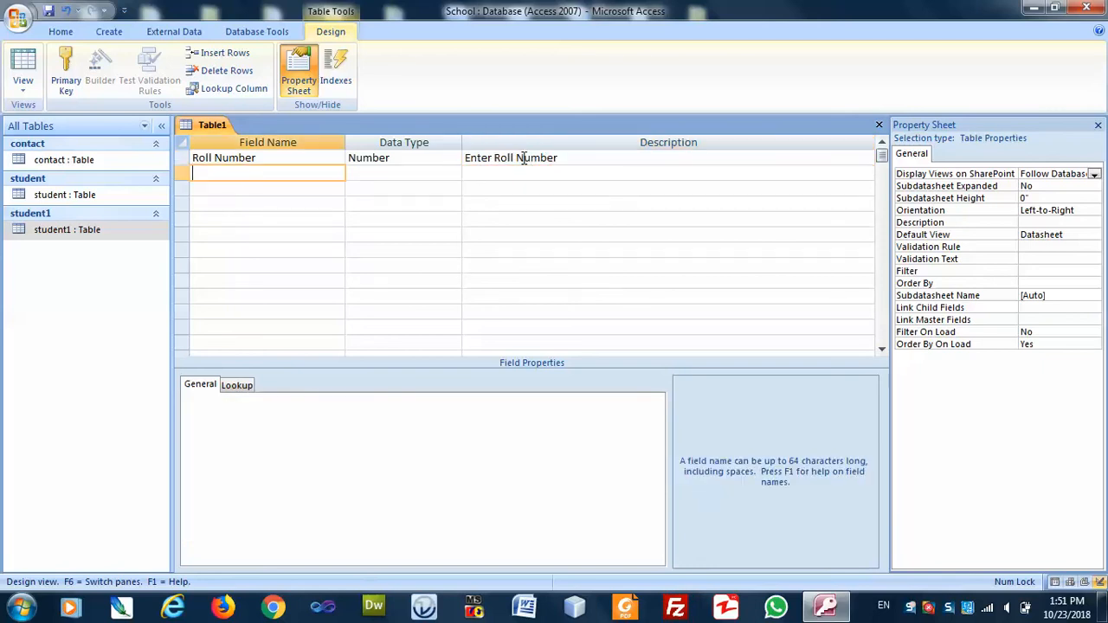
pyautogui.write('Student Name')
pyautogui.press('Return')
pyautogui.press('Return')
pyautogui.write('Enter Student Na')
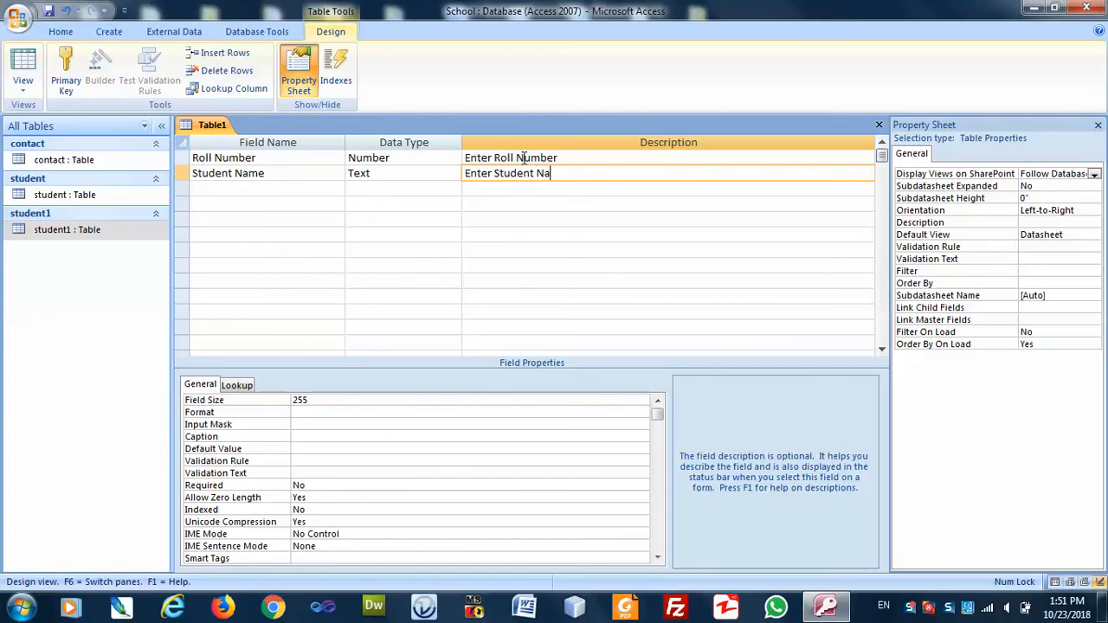
pyautogui.write('me')
pyautogui.press('Return')
# Add a Date/Time field Date of Birth with description 'Enter Date of Birth'.
pyautogui.write('Date of Birth')
pyautogui.press('Return')
pyautogui.write('d')
pyautogui.press('Return')
pyautogui.write('Enter Date of bi')
pyautogui.press('BackSpace')
pyautogui.press('BackSpace')
pyautogui.write('Birth')
pyautogui.press('Return')
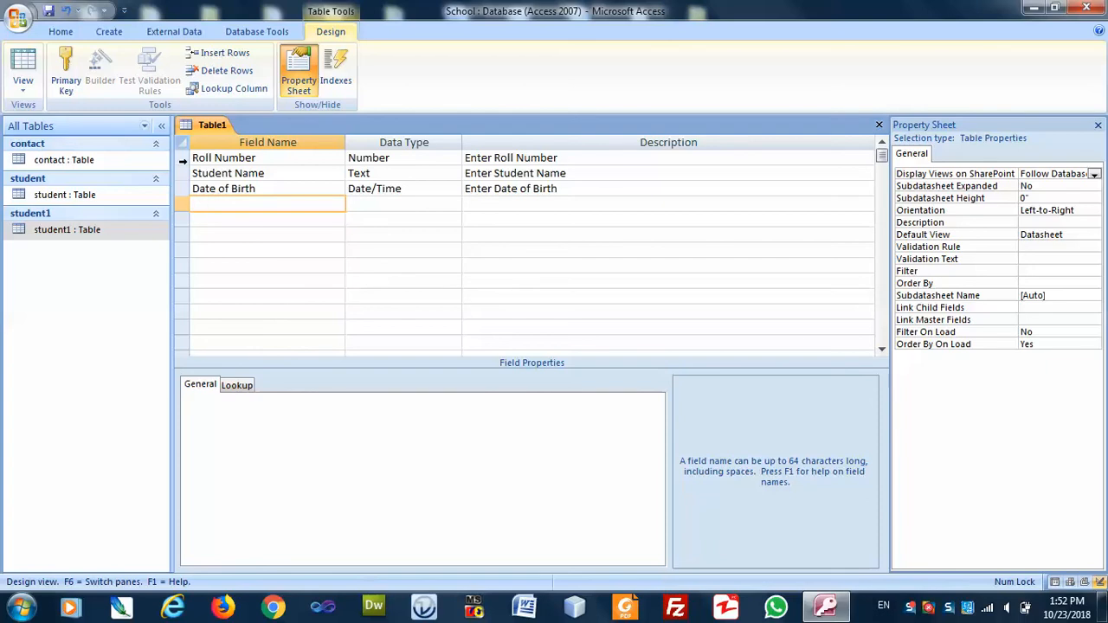
# Make Roll Number the table's primary key.
pyautogui.click(182, 158)
pyautogui.rightClick(183, 160)
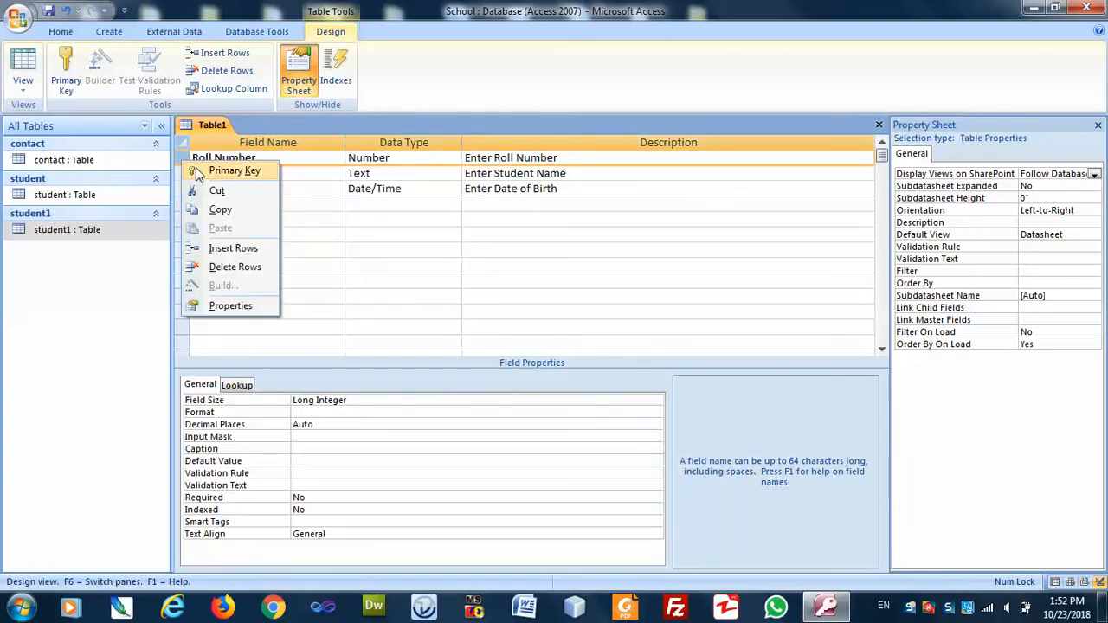
pyautogui.click(198, 170)
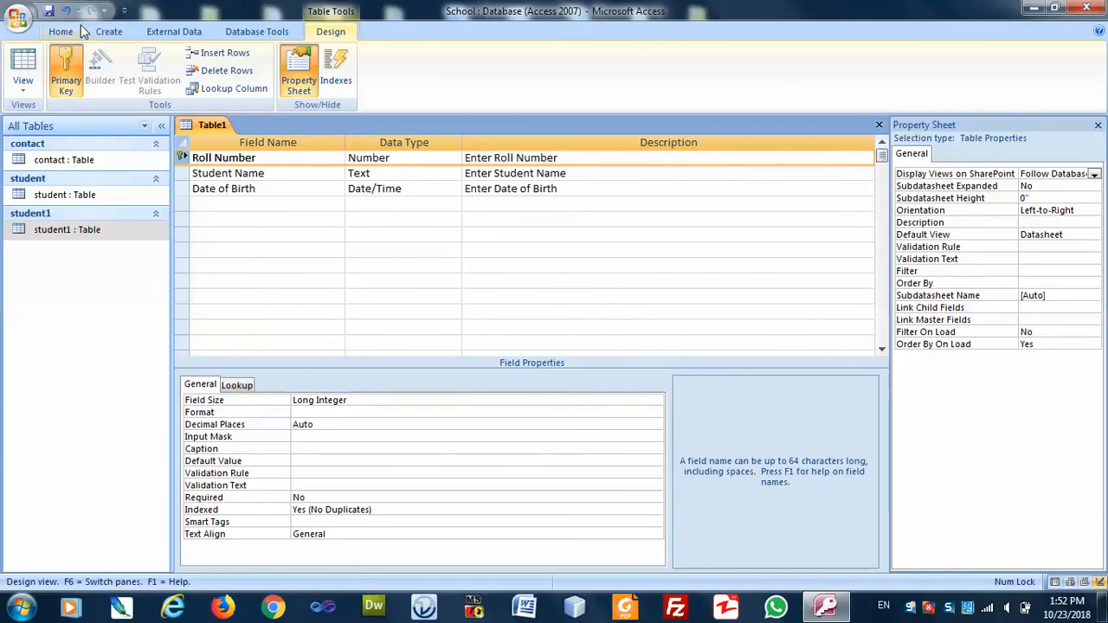
# Save the new table design as 'std' and close it.
pyautogui.click(49, 11)
pyautogui.write('std')
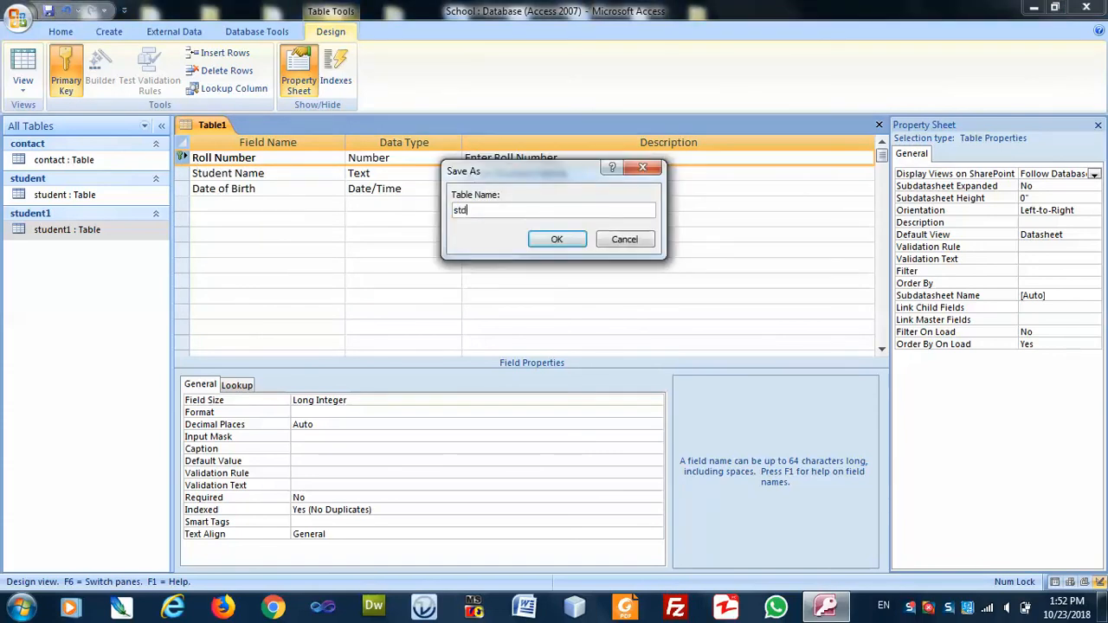
pyautogui.press('Return')
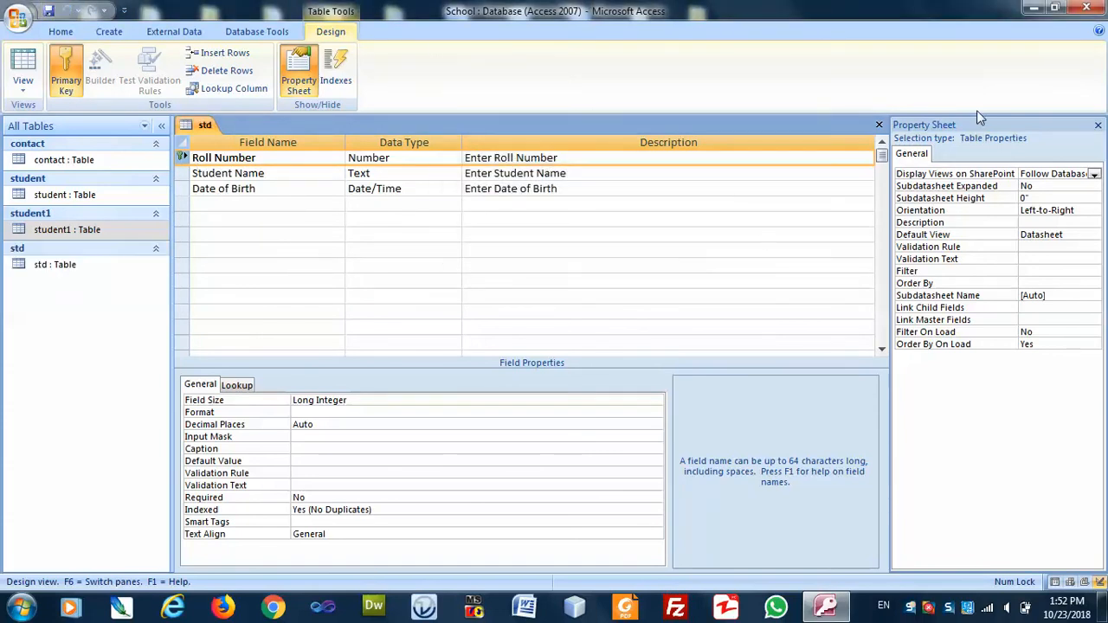
pyautogui.click(879, 125)
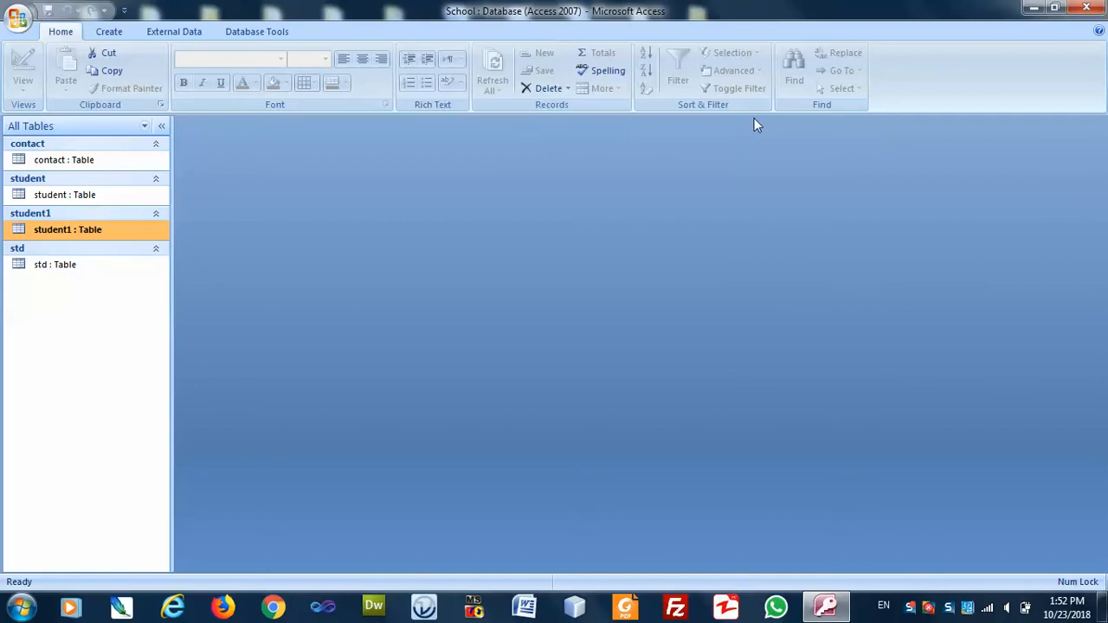
# Open the std table from the Navigation Pane for data entry.
pyautogui.click(49, 265)
pyautogui.doubleClick(50, 265)
pyautogui.rightClick(49, 265)
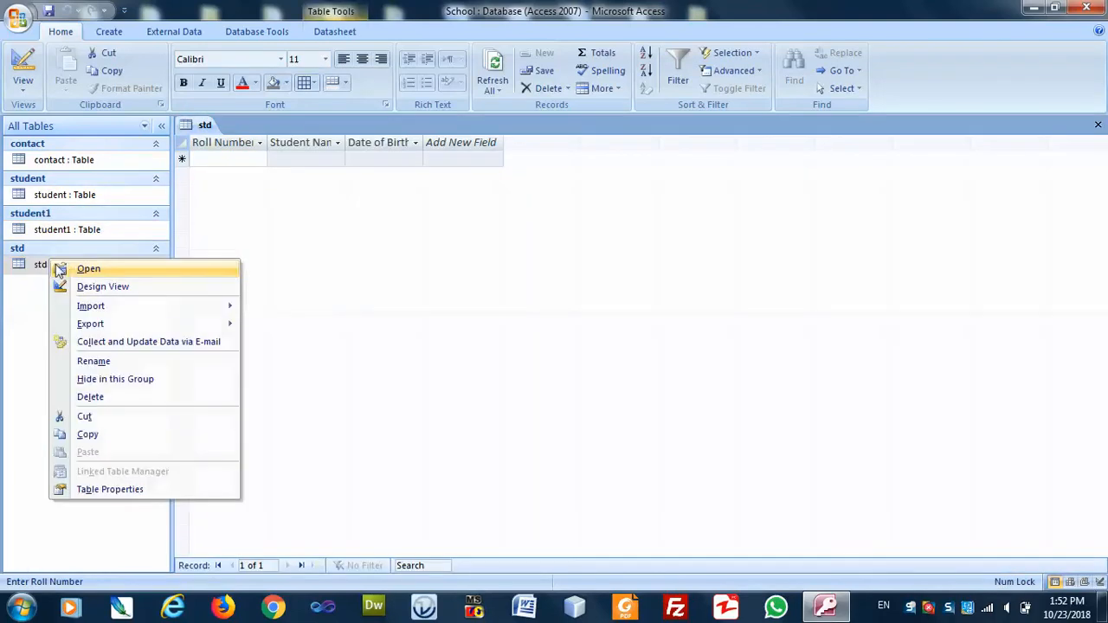
pyautogui.click(87, 269)
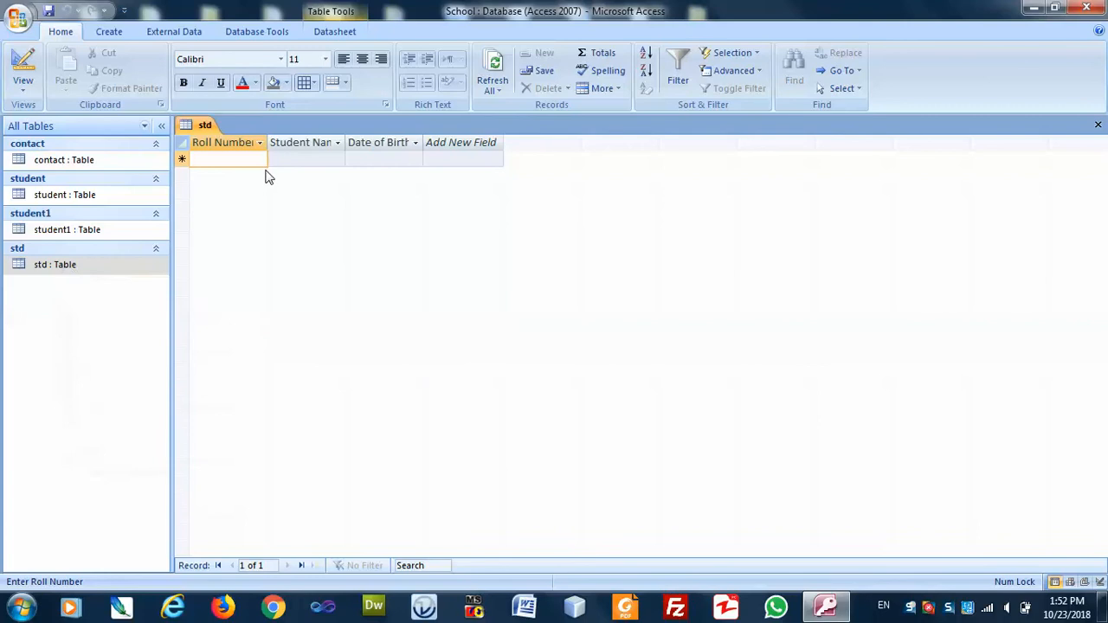
# Enter Roll Number 1, replacing the invalid text 'one', then the student's name.
pyautogui.write('1')
pyautogui.press('BackSpace')
pyautogui.write('one')
pyautogui.press('Tab')
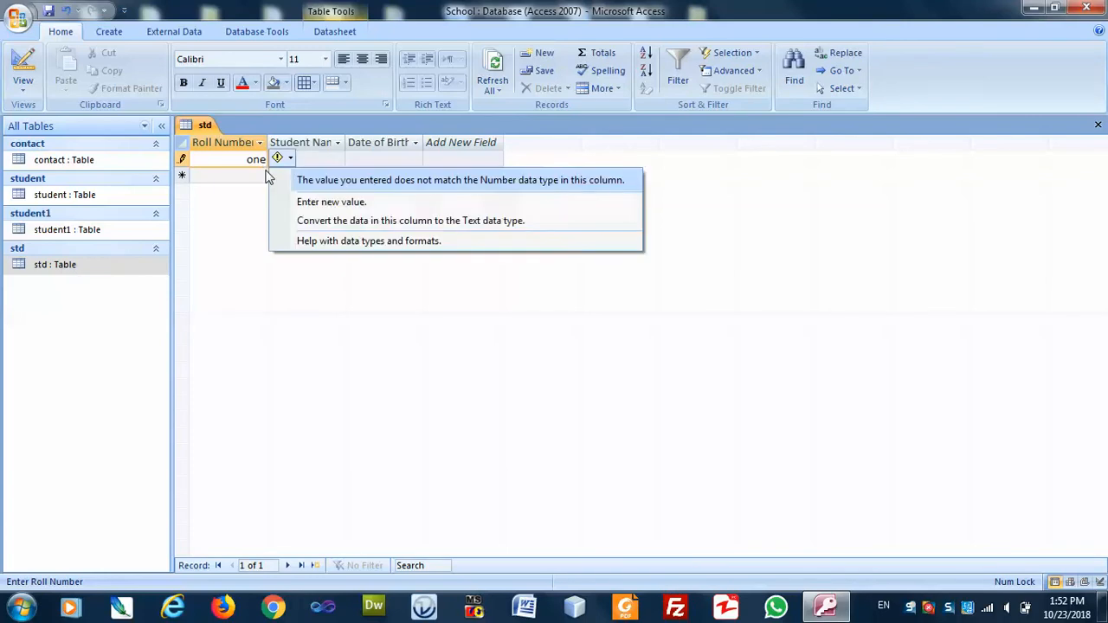
pyautogui.press('Down')
pyautogui.press('Down')
pyautogui.press('Down')
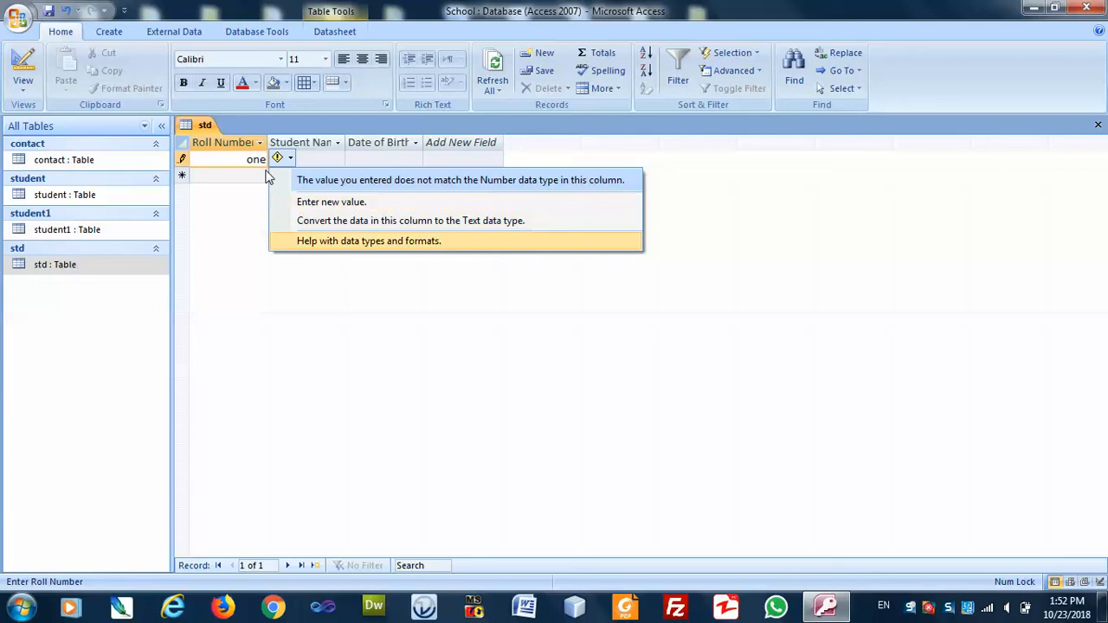
pyautogui.press('Escape')
pyautogui.press('Escape')
pyautogui.write('1')
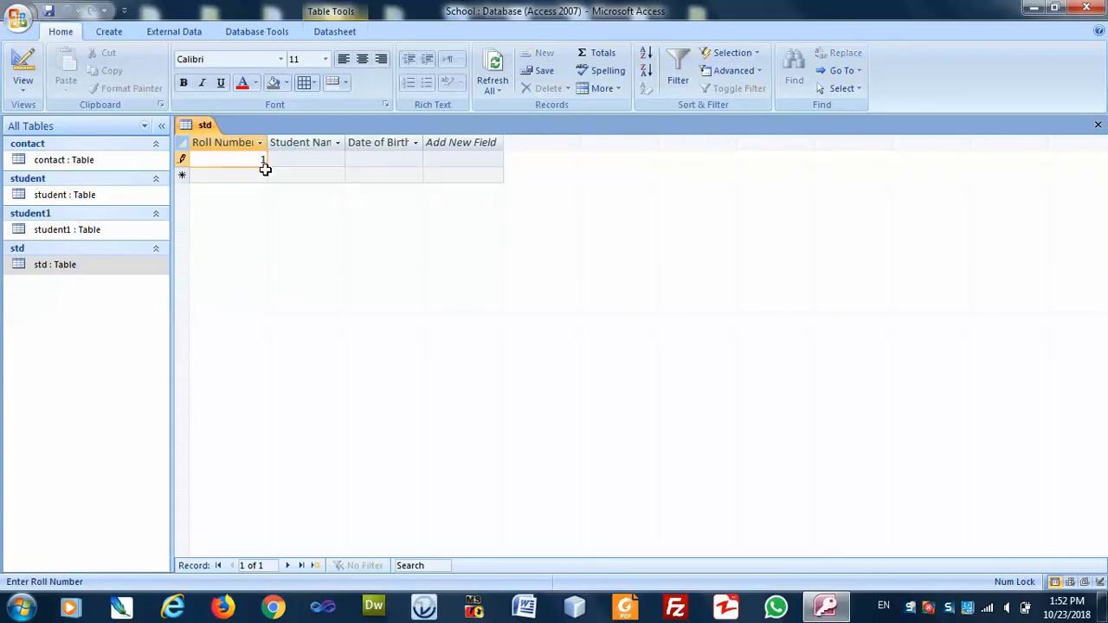
pyautogui.press('Tab')
pyautogui.write('Arsalan')
pyautogui.press('Tab')
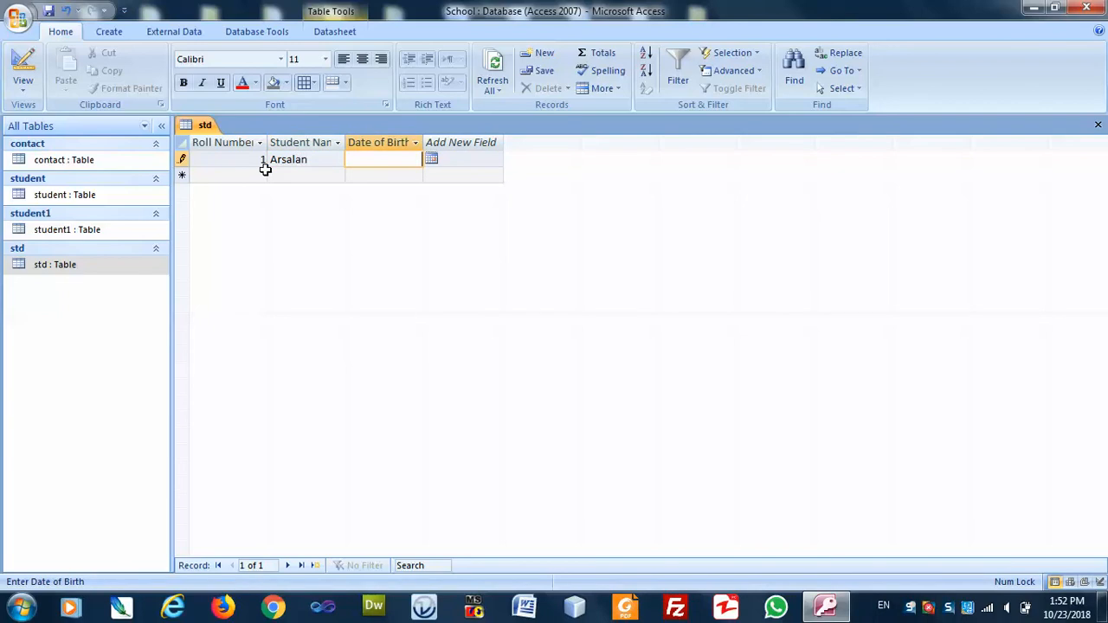
# Set the date of birth to 10 July 2018 with the date picker.
pyautogui.click(431, 159)
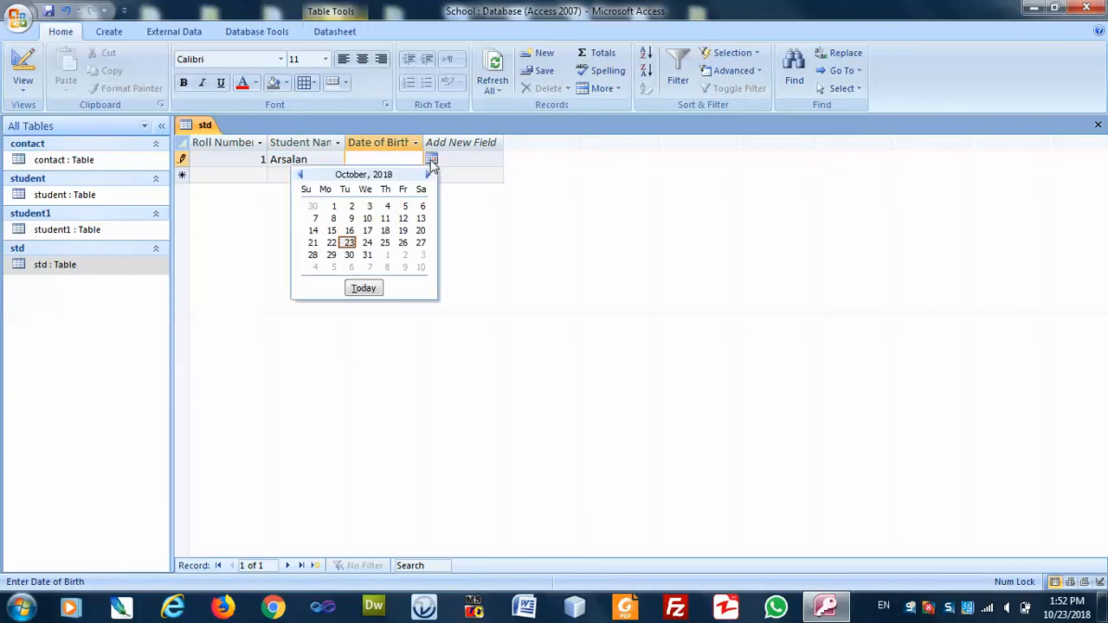
pyautogui.click(300, 174)
pyautogui.click(301, 174)
pyautogui.click(300, 174)
pyautogui.click(351, 218)
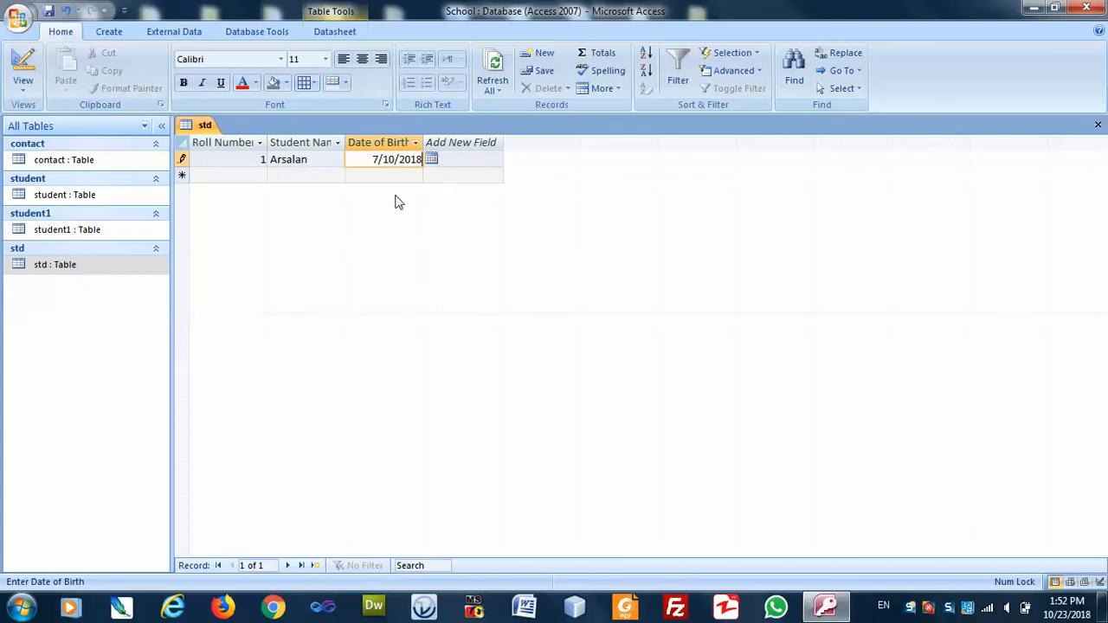
pyautogui.click(306, 175)
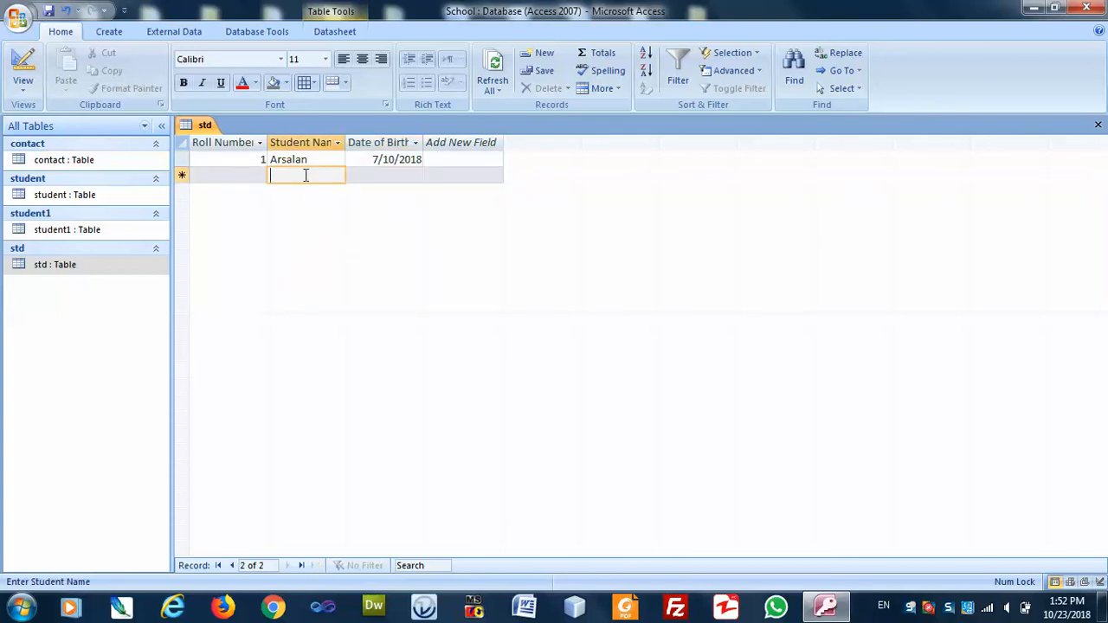